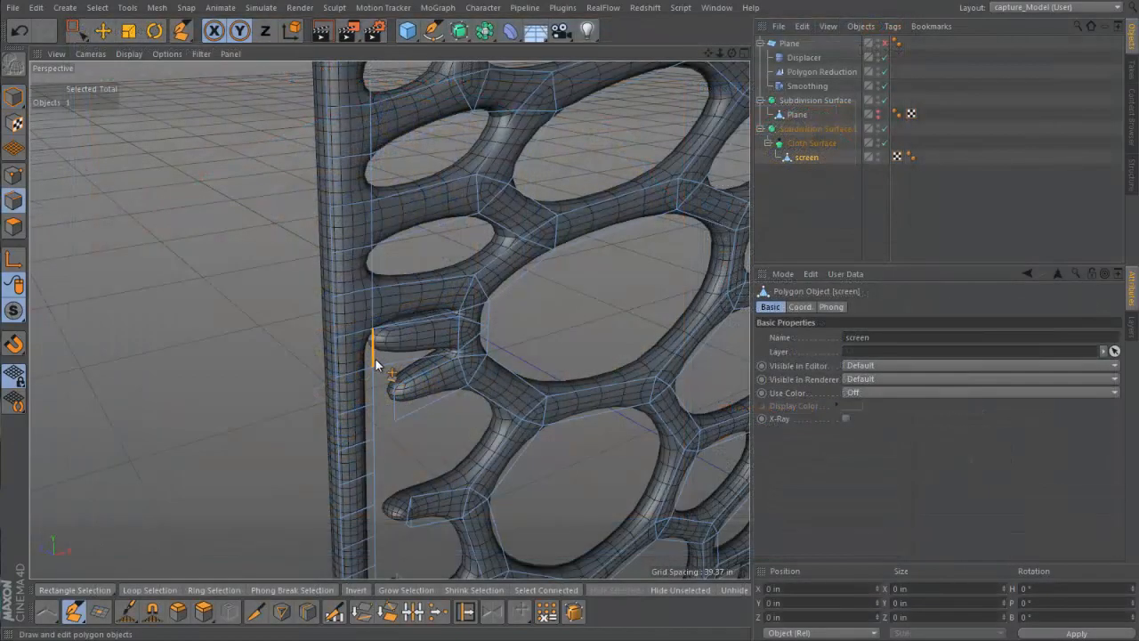
Weld the end edges of two neighbouring loose struts to the inner edge of the screen's vertical frame with the Polygon Pen
left_click(374, 359)
left_click(425, 345)
scroll(426, 345, "up", 2)
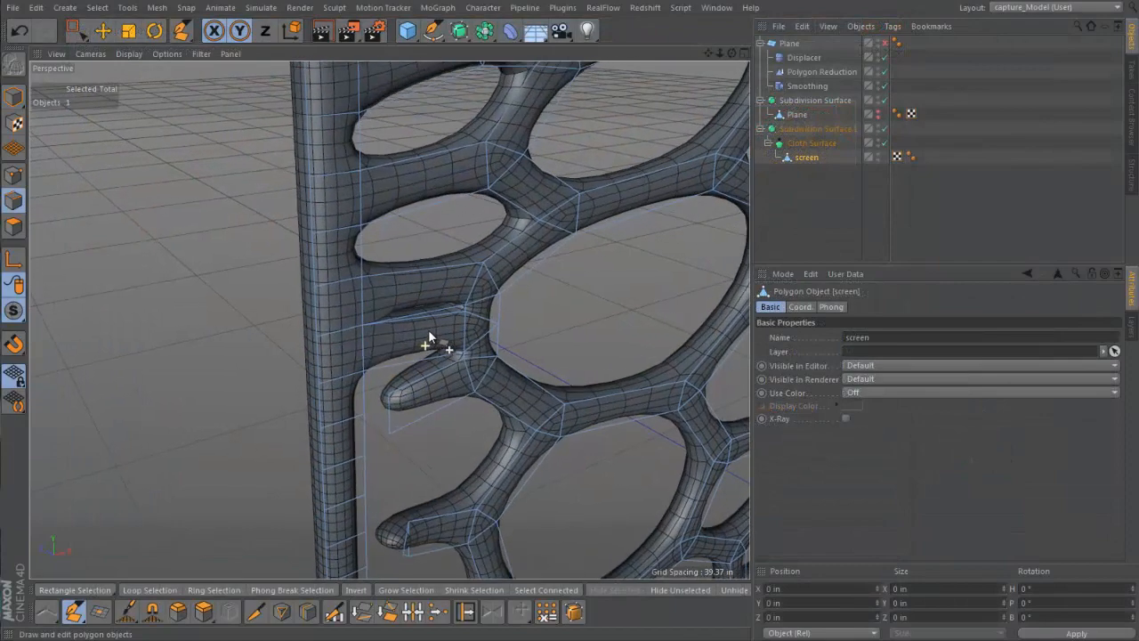
left_click_drag(428, 329, 378, 320, "alt")
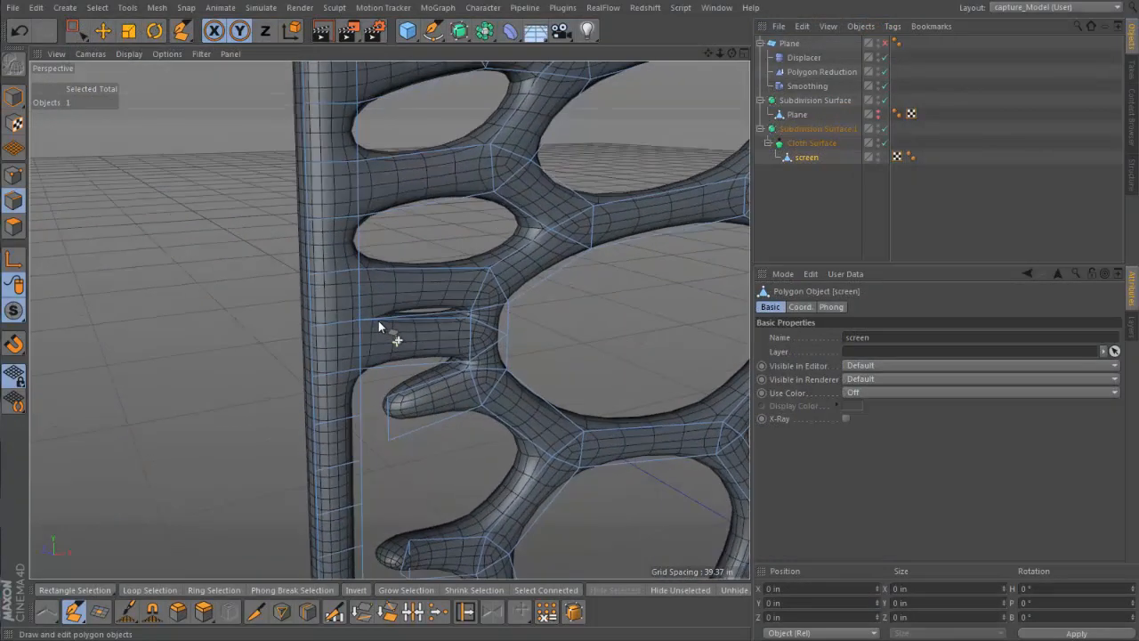
Examine the remaining loose strut ends along the screen's vertical frame in the Front view, then return to the Perspective view
middle_click(387, 436)
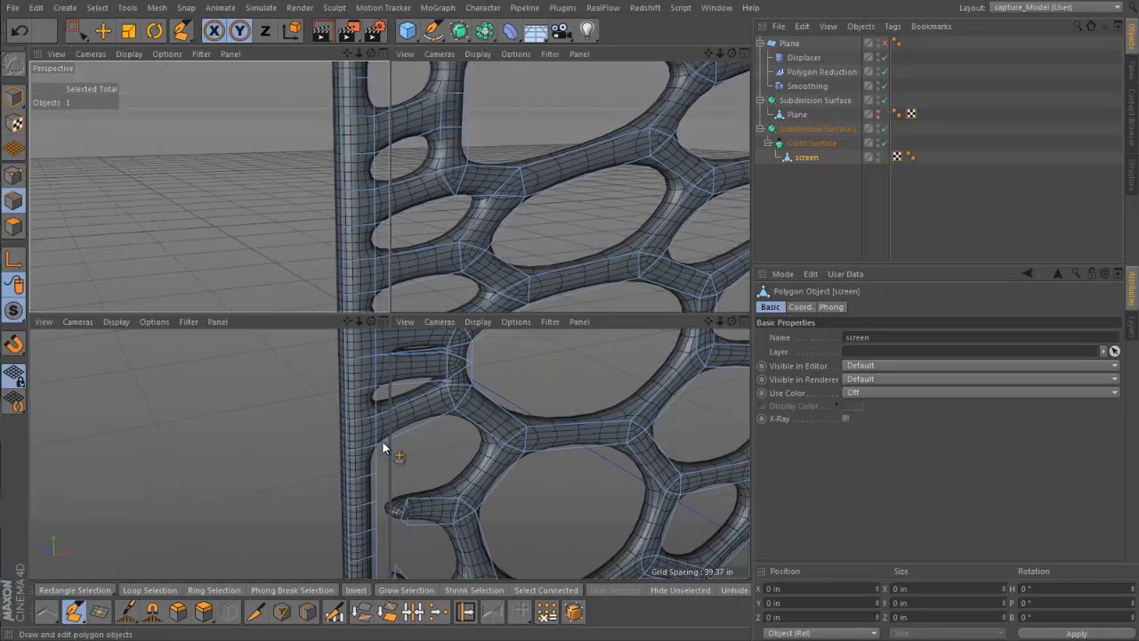
middle_click(491, 411)
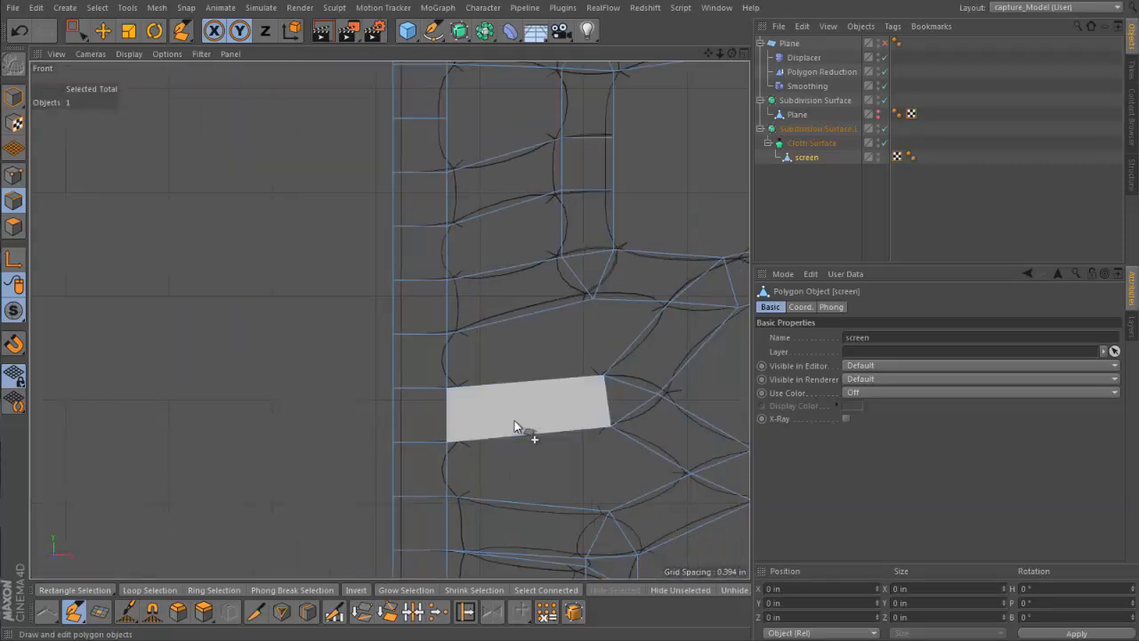
middle_click_drag(514, 421, 467, 276, "alt")
right_click_drag(466, 277, 438, 336, "alt")
middle_click_drag(440, 352, 417, 220, "alt")
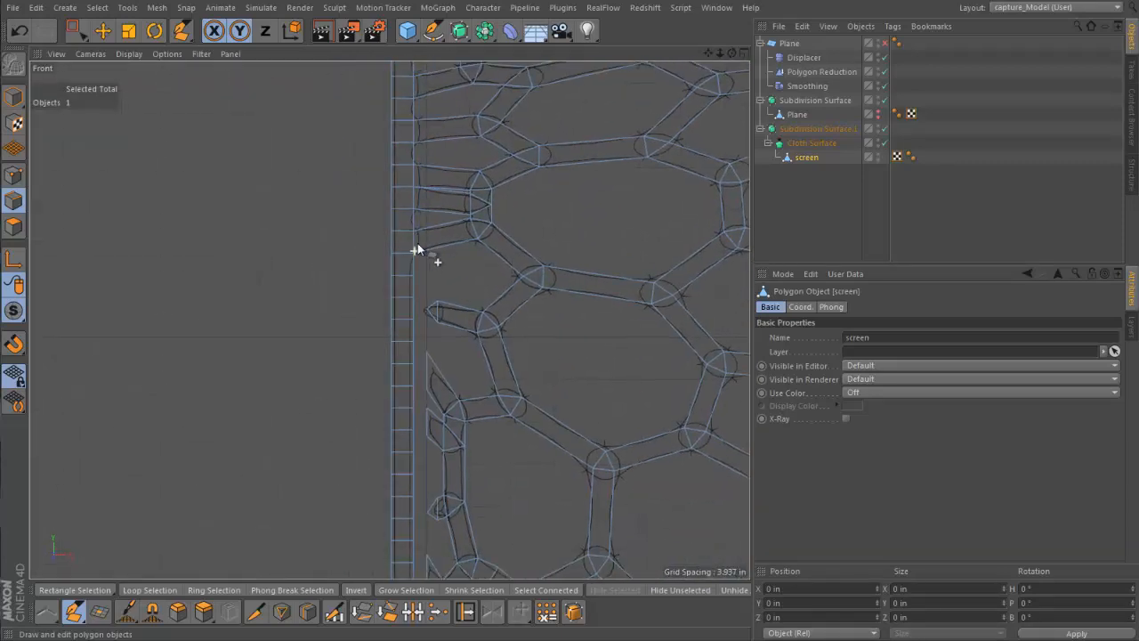
right_click_drag(417, 242, 445, 213, "alt")
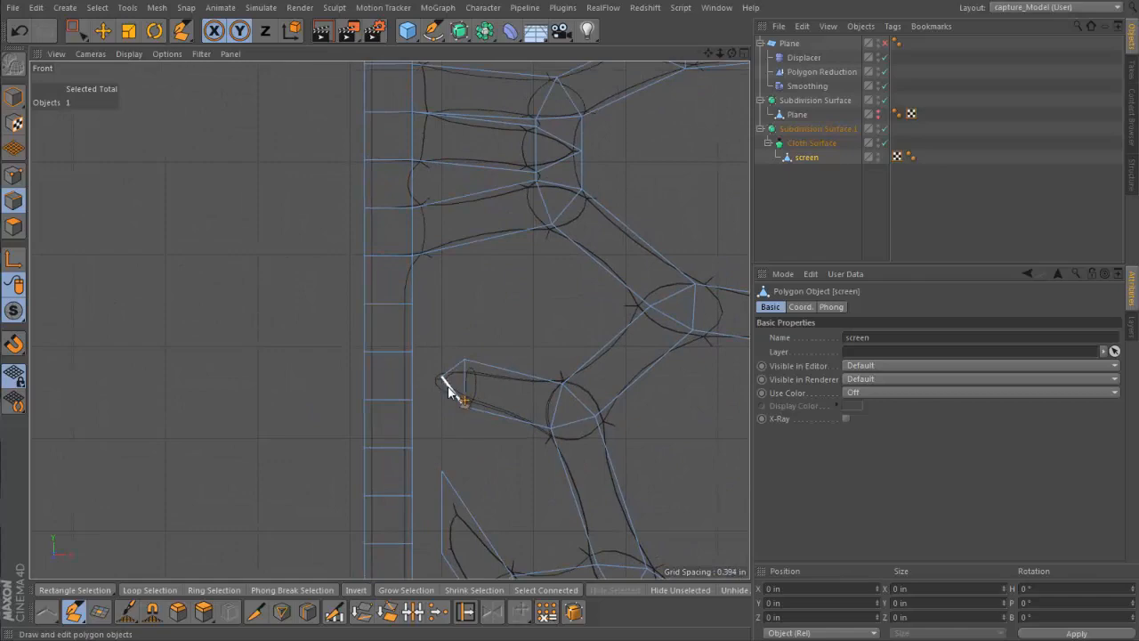
middle_click(451, 321)
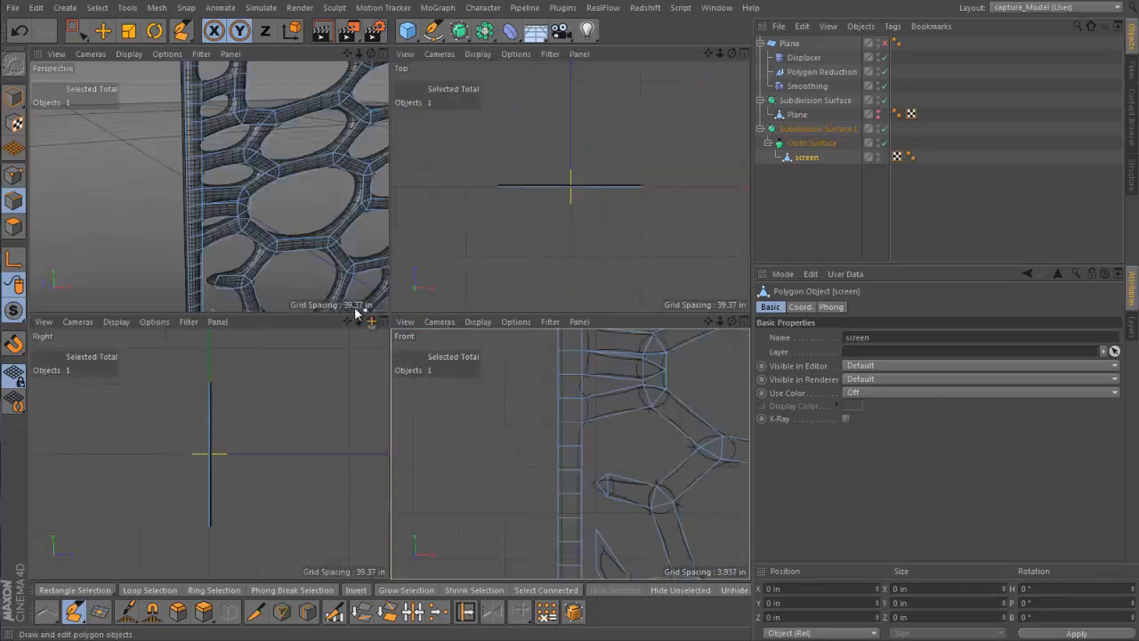
middle_click(331, 258)
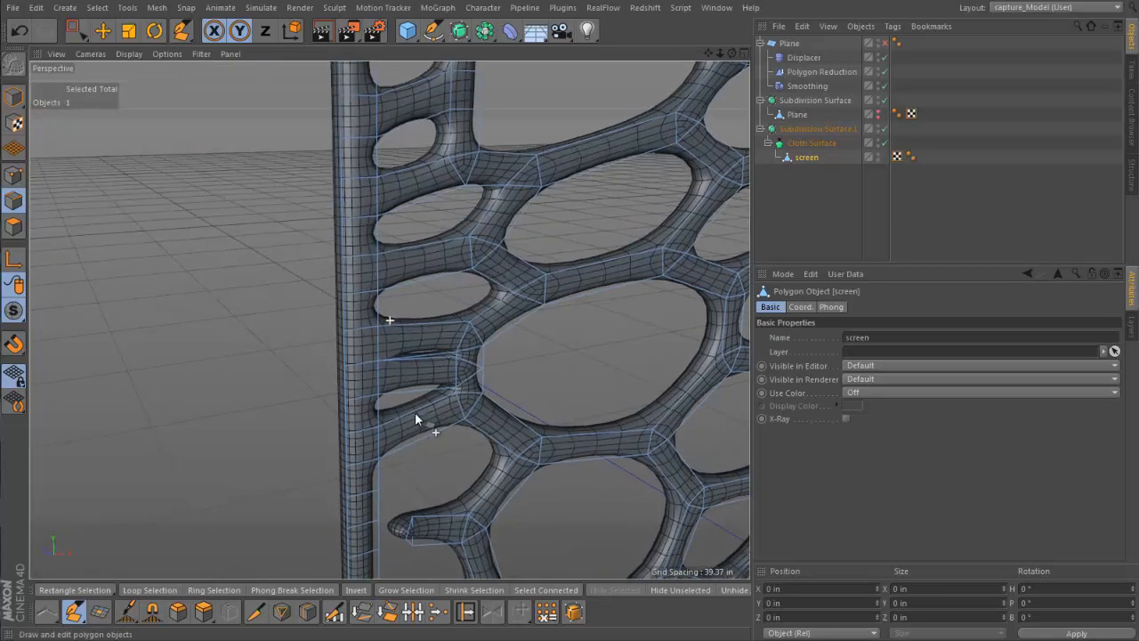
Clean up the pointed tip of the next loose strut down and weld its end edge to the vertical frame
left_click_drag(415, 412, 369, 341, "alt")
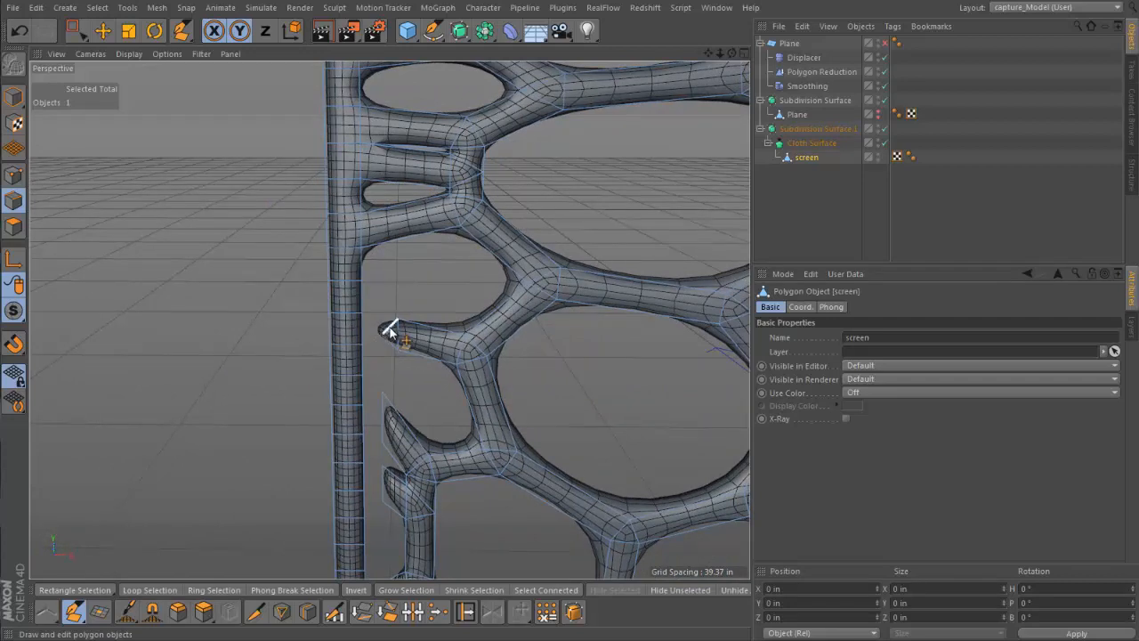
left_click_drag(389, 330, 365, 331)
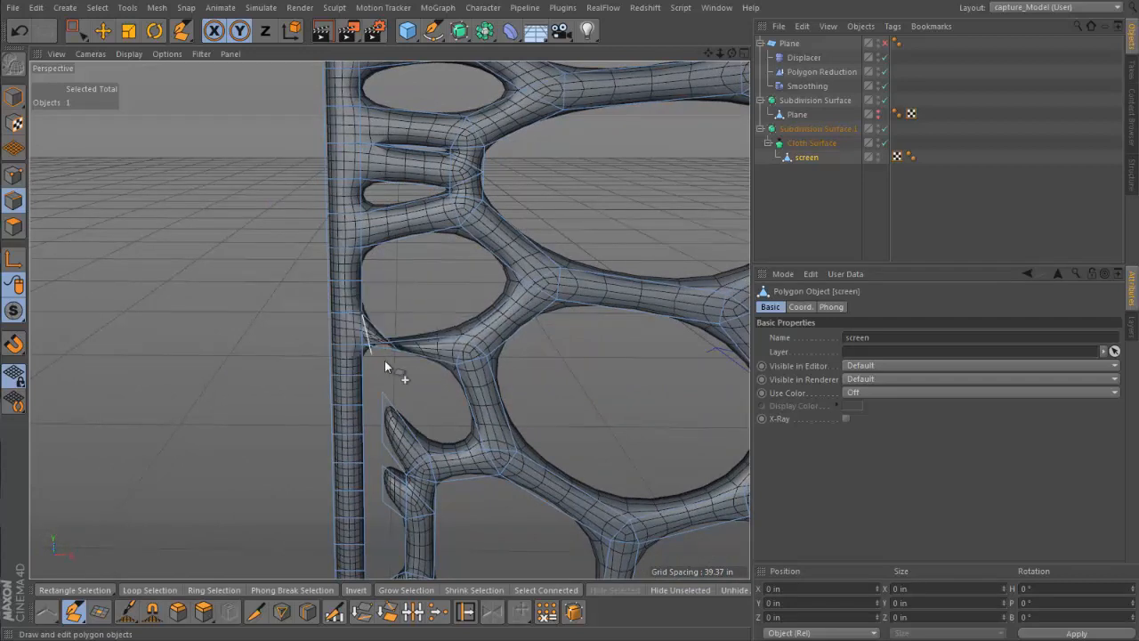
key("ctrl+z")
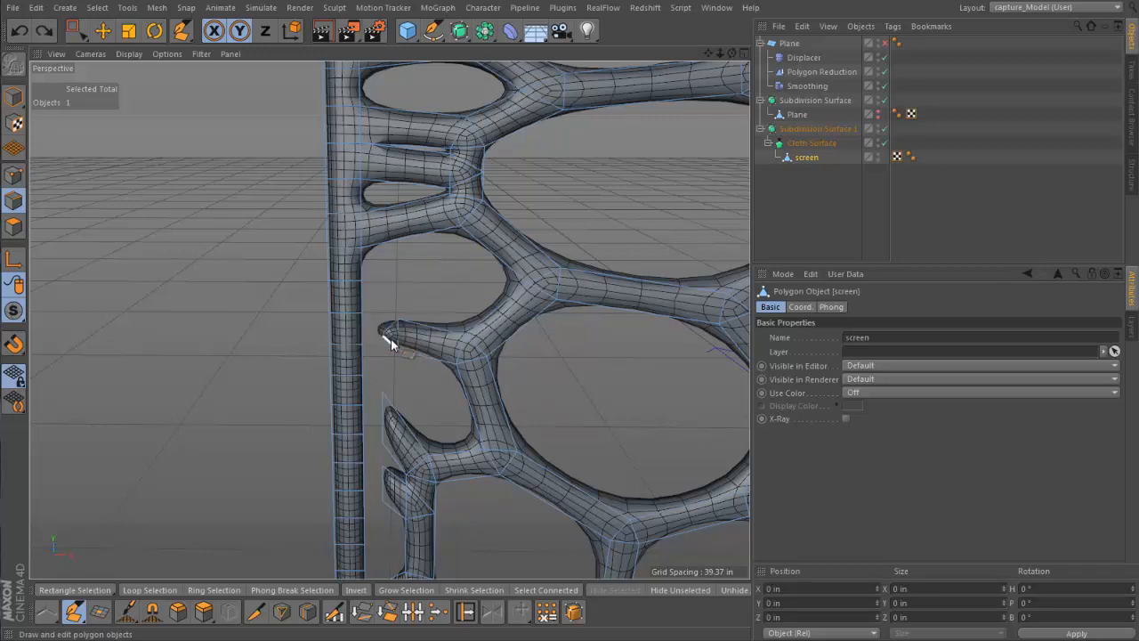
left_click(392, 328, "ctrl")
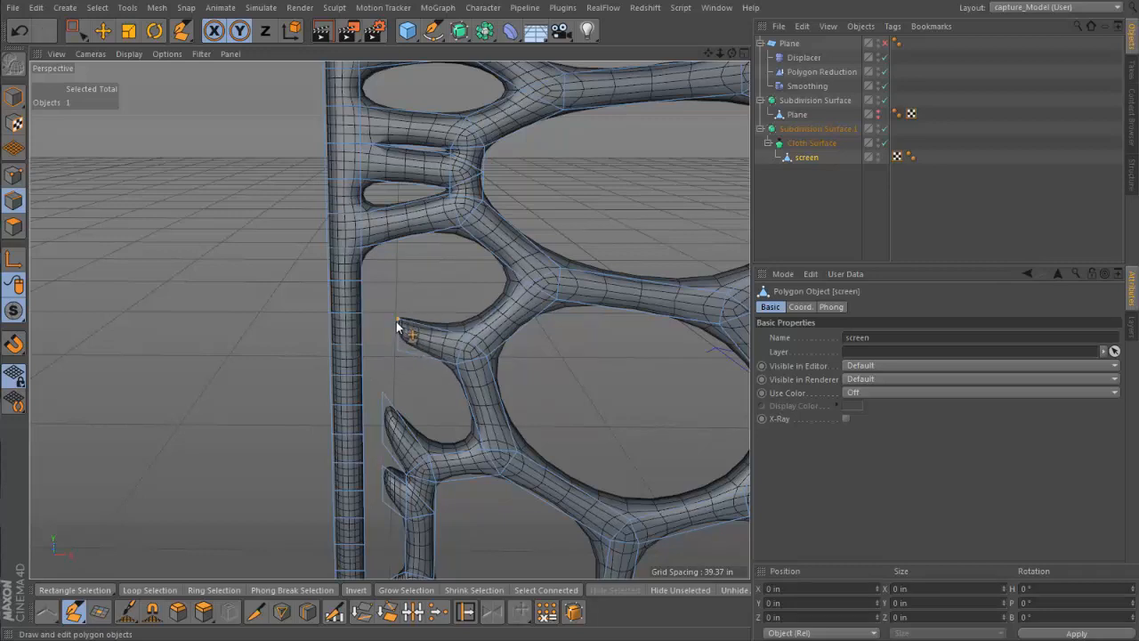
left_click_drag(391, 334, 364, 326)
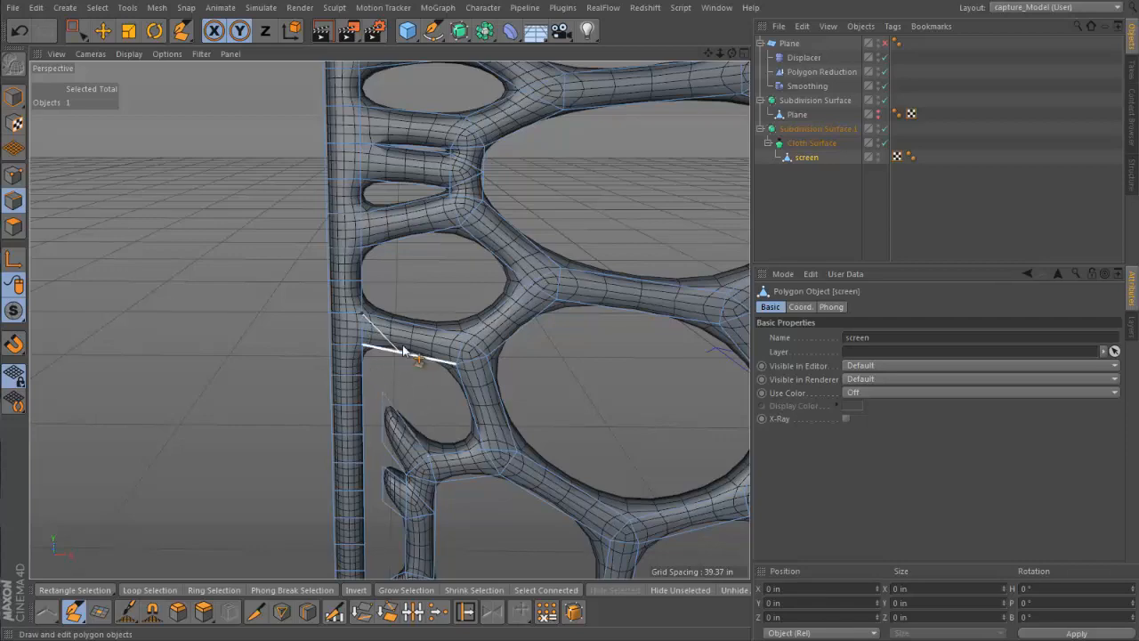
Attach the next two curved stub ends below to the vertical frame with the Polygon Pen
key("0")
key("m")
key("e")
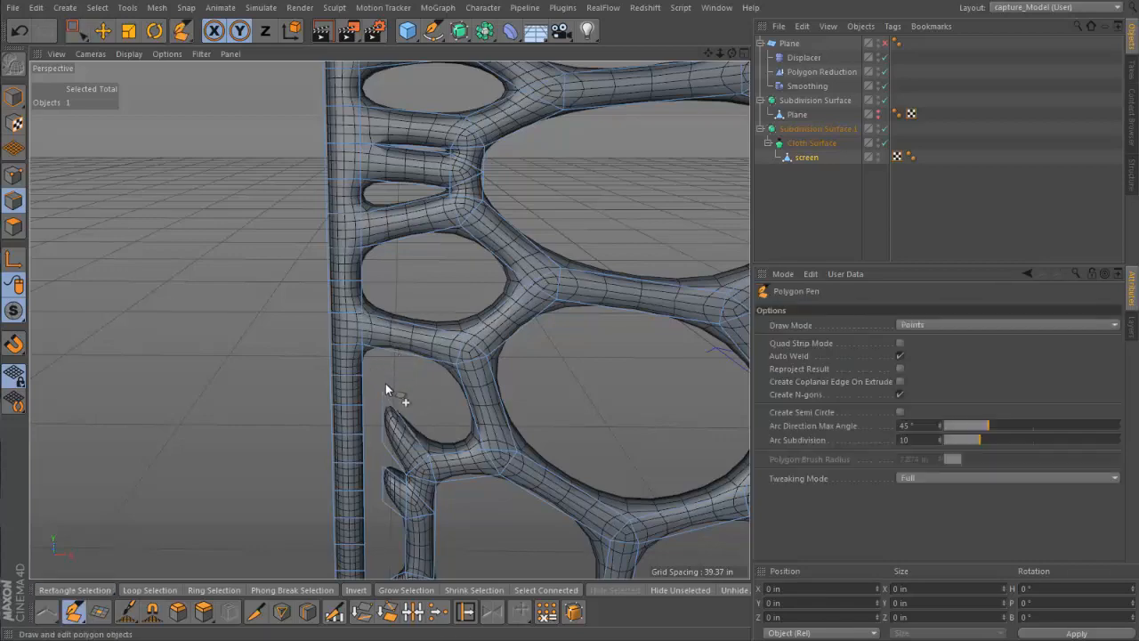
right_click_drag(386, 383, 413, 357, "alt")
middle_click_drag(413, 357, 430, 222, "alt")
right_click_drag(430, 222, 412, 249, "alt")
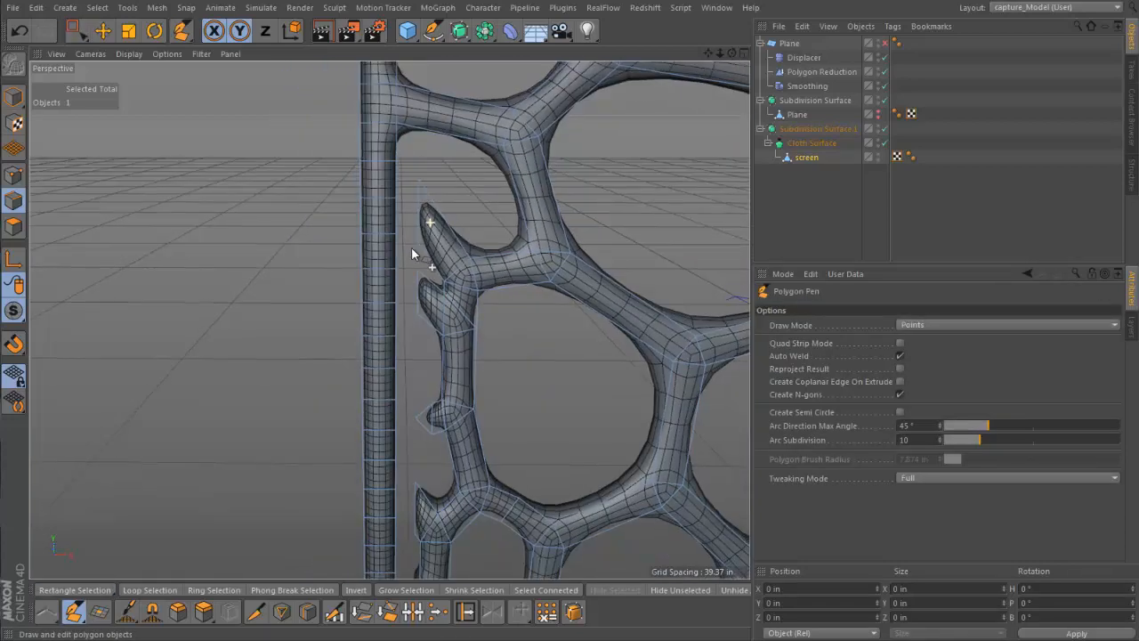
left_click_drag(411, 246, 394, 173, "alt")
left_click_drag(424, 297, 394, 294)
Bridge the short pointed stub midway down the lattice strand to the vertical frame by welding its end edge to it
scroll(422, 265, "down", 4)
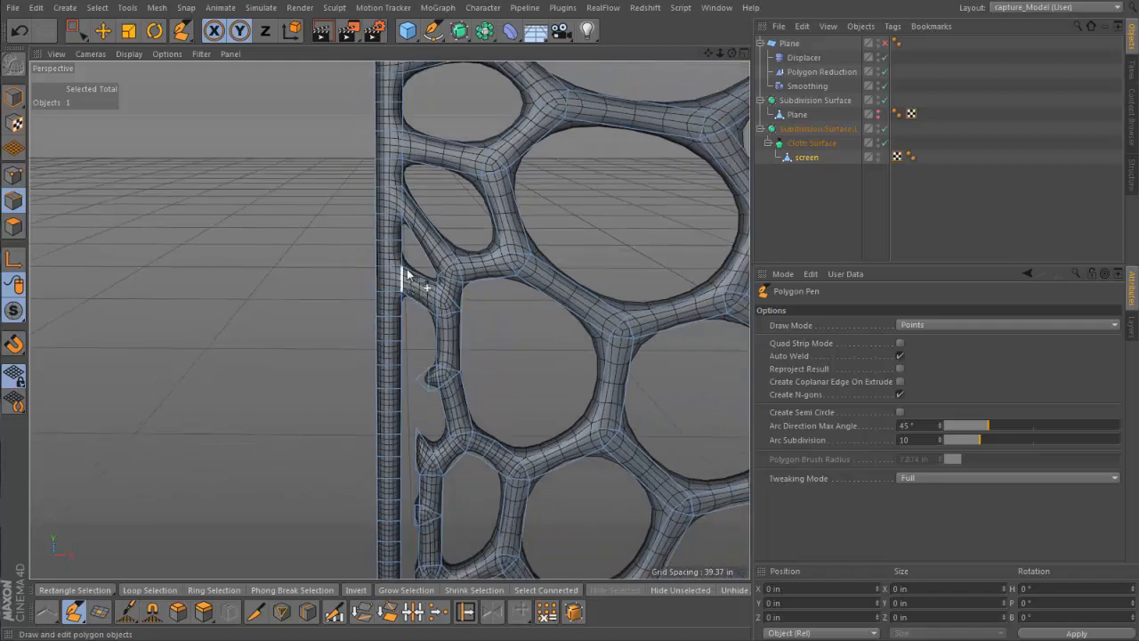
middle_click_drag(414, 274, 407, 244, "alt")
scroll(412, 226, "up", 3)
scroll(427, 246, "up", 2)
scroll(427, 240, "up", 2)
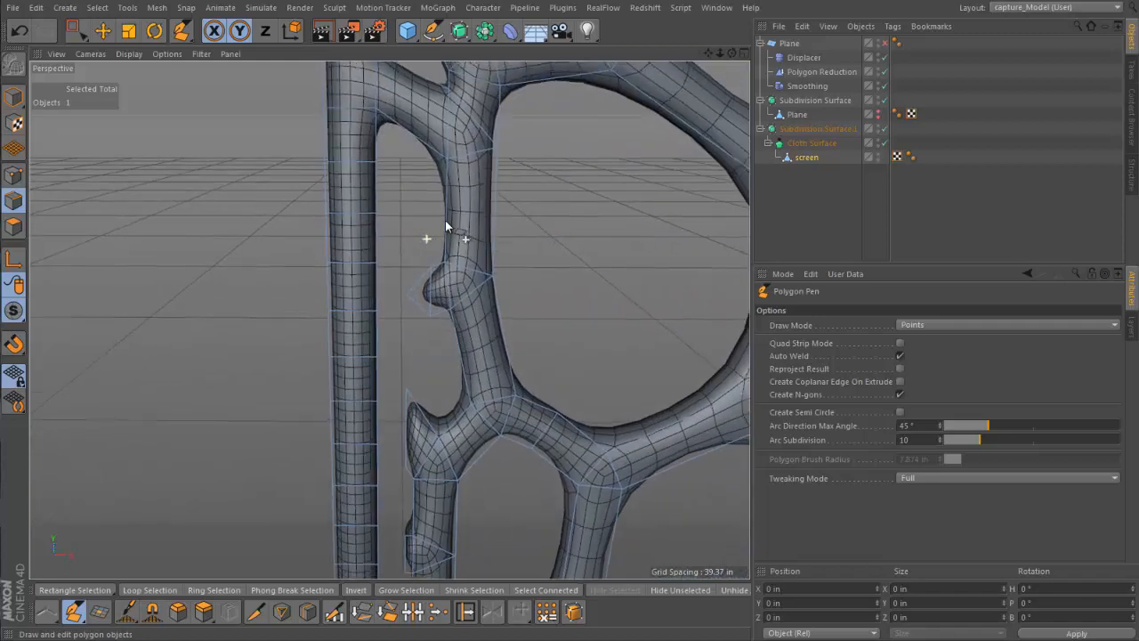
left_click_drag(406, 302, 374, 300)
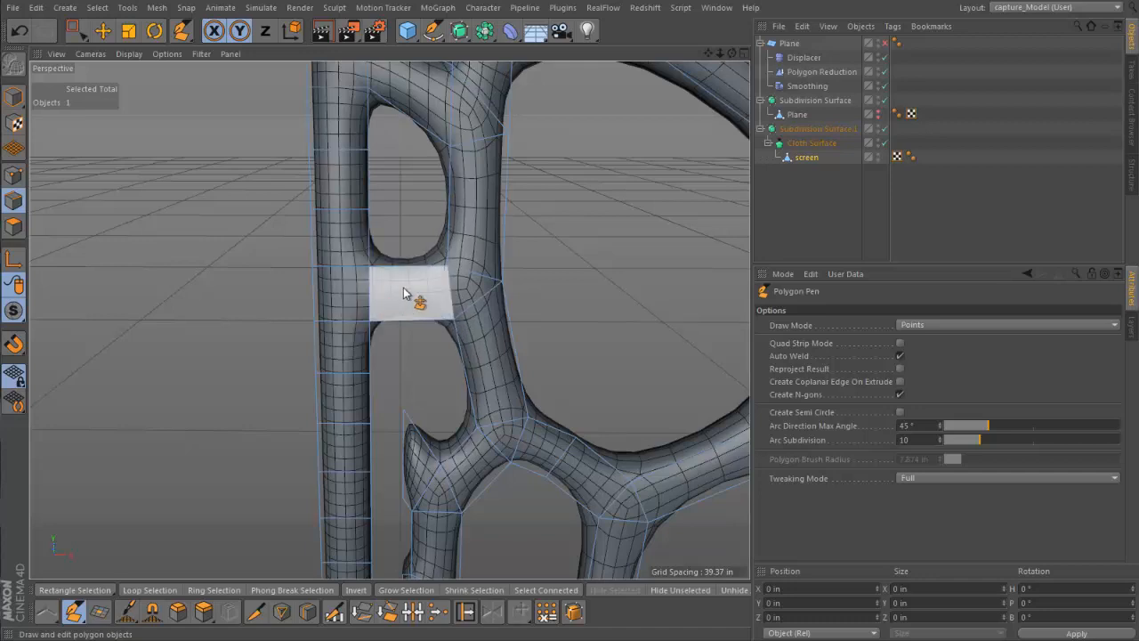
Weld the end edge of the curved stub at the next lattice junction down to the vertical frame with the Polygon Pen
key("0")
right_click(409, 304)
key("m")
key("e")
key("0")
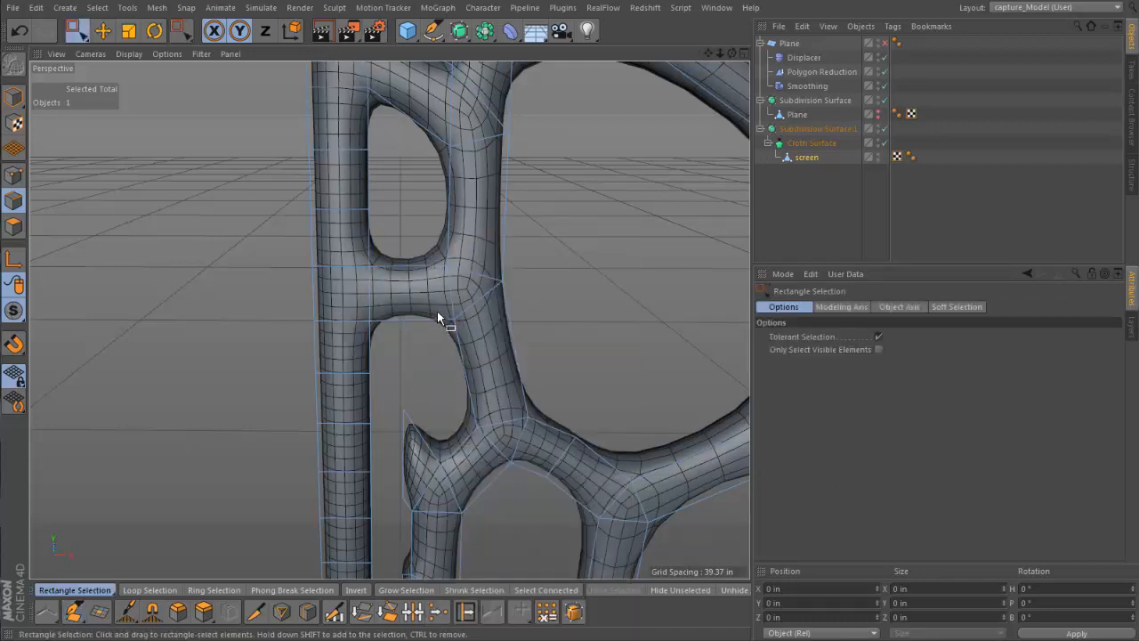
key("m")
key("e")
left_click_drag(429, 306, 439, 251, "alt")
right_click_drag(438, 247, 448, 236, "alt")
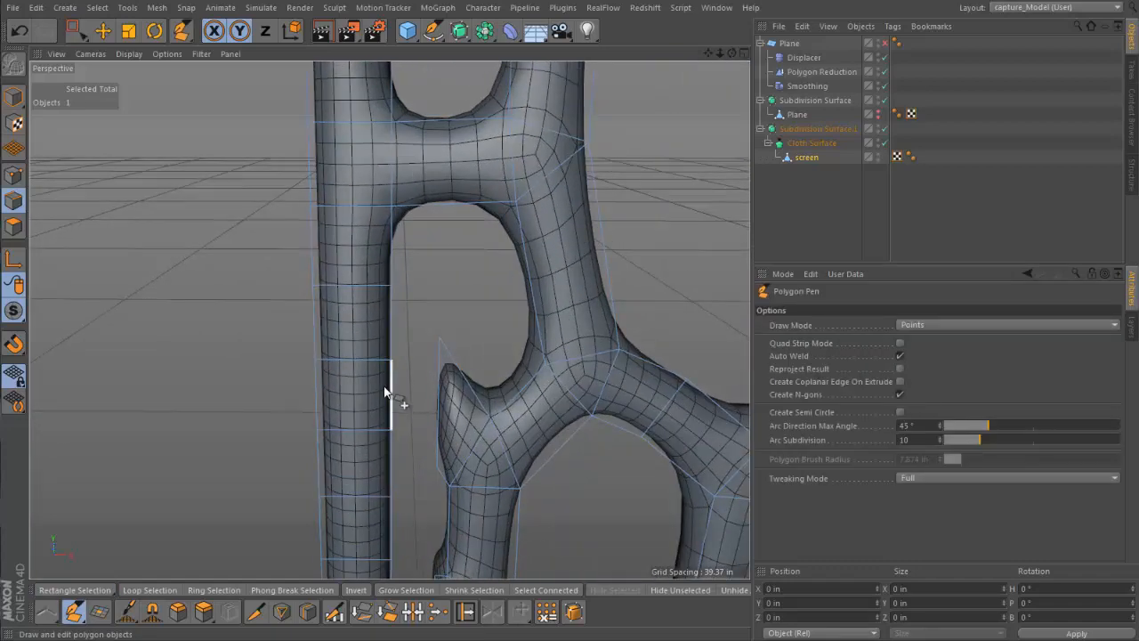
middle_click_drag(384, 378, 405, 257, "alt")
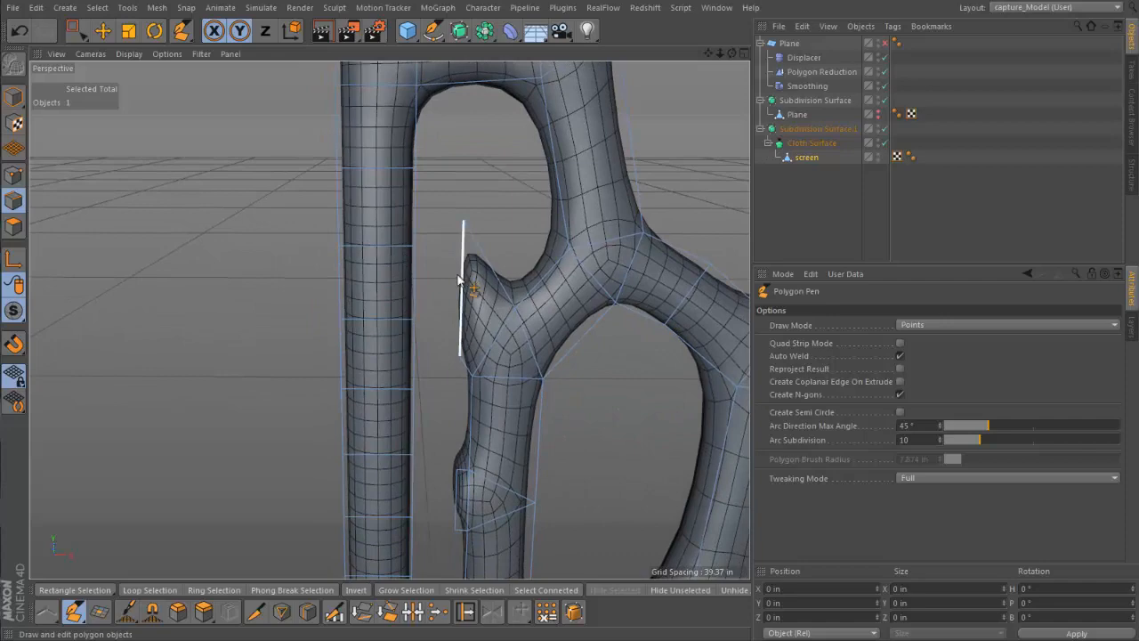
left_click_drag(459, 279, 412, 276, "ctrl")
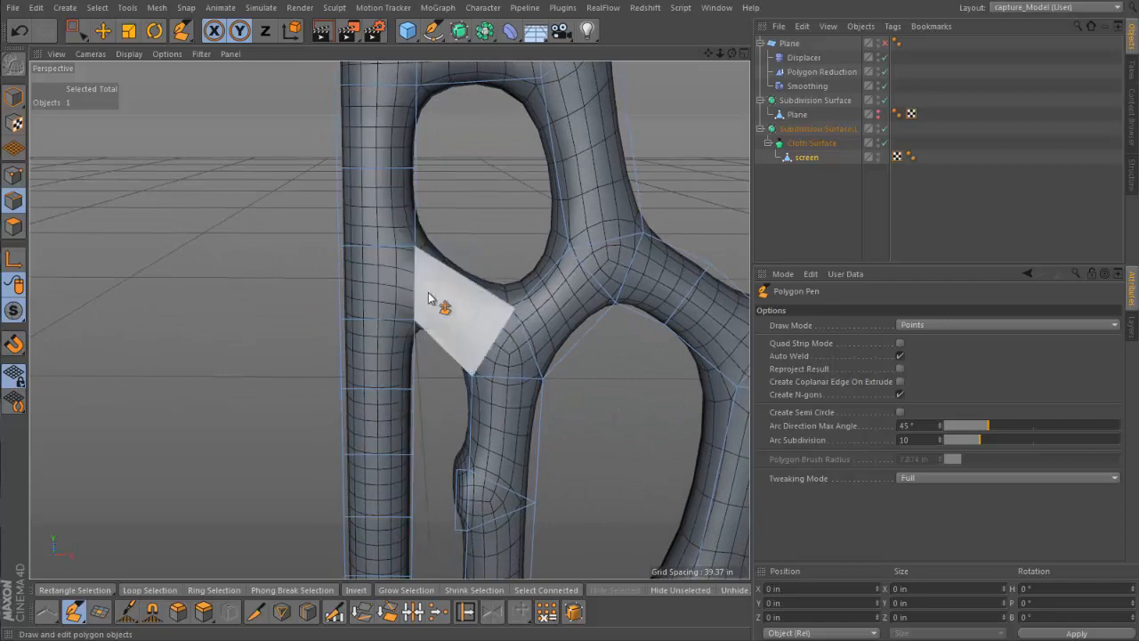
scroll(442, 425, "up", 4)
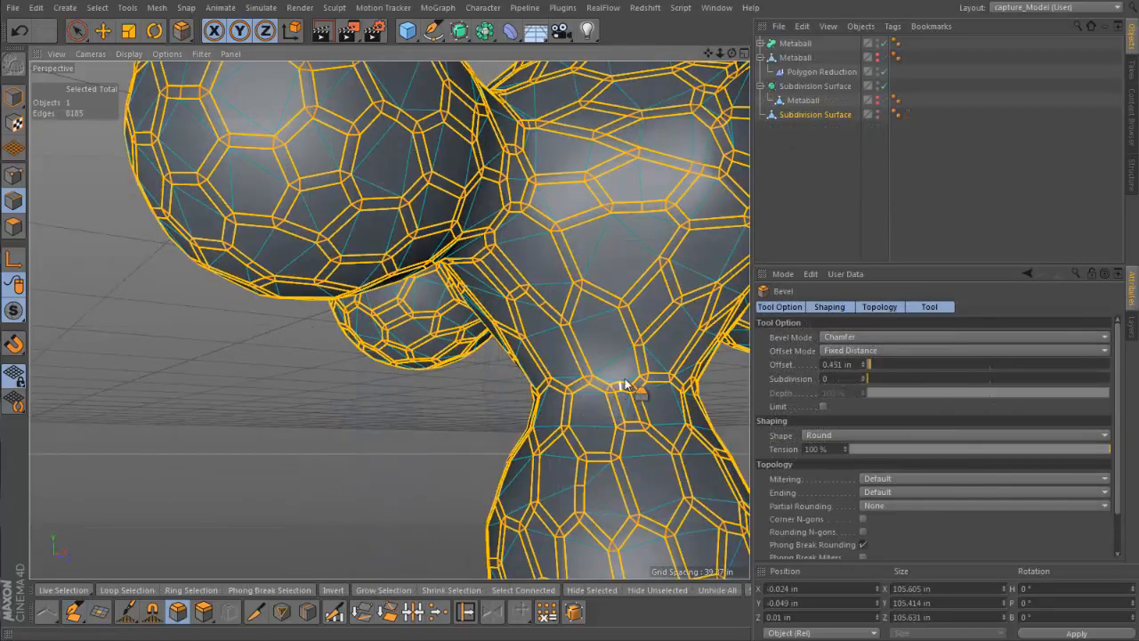
Switch the beveled metaball mesh to polygon mode and delete the selected faces inside the cells
left_click_drag(623, 383, 140, 440, "alt")
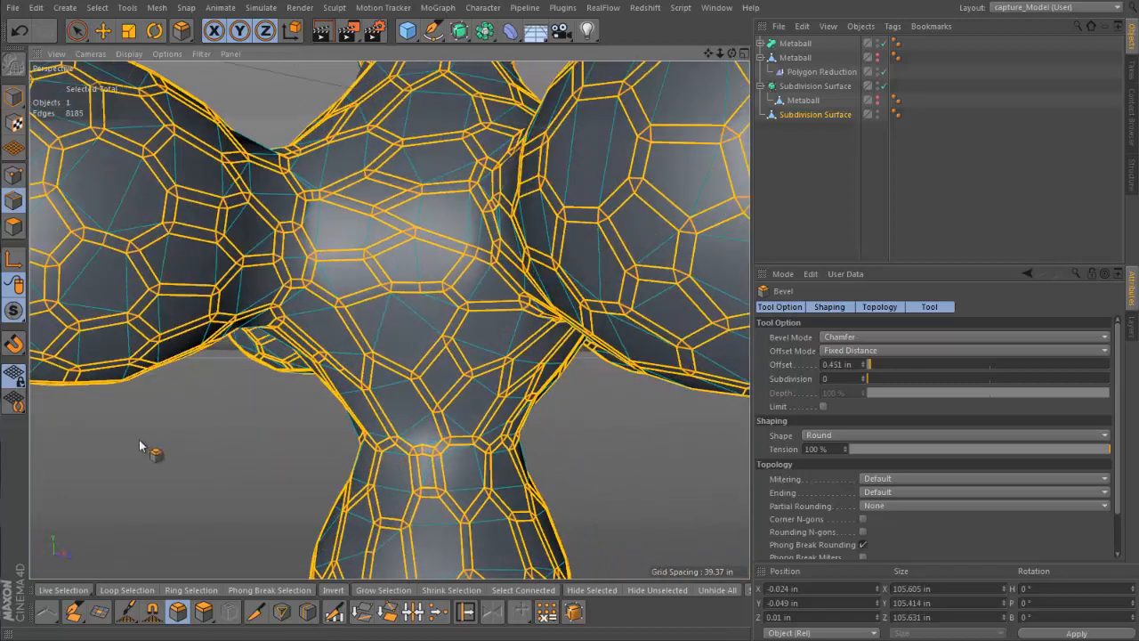
left_click(13, 226)
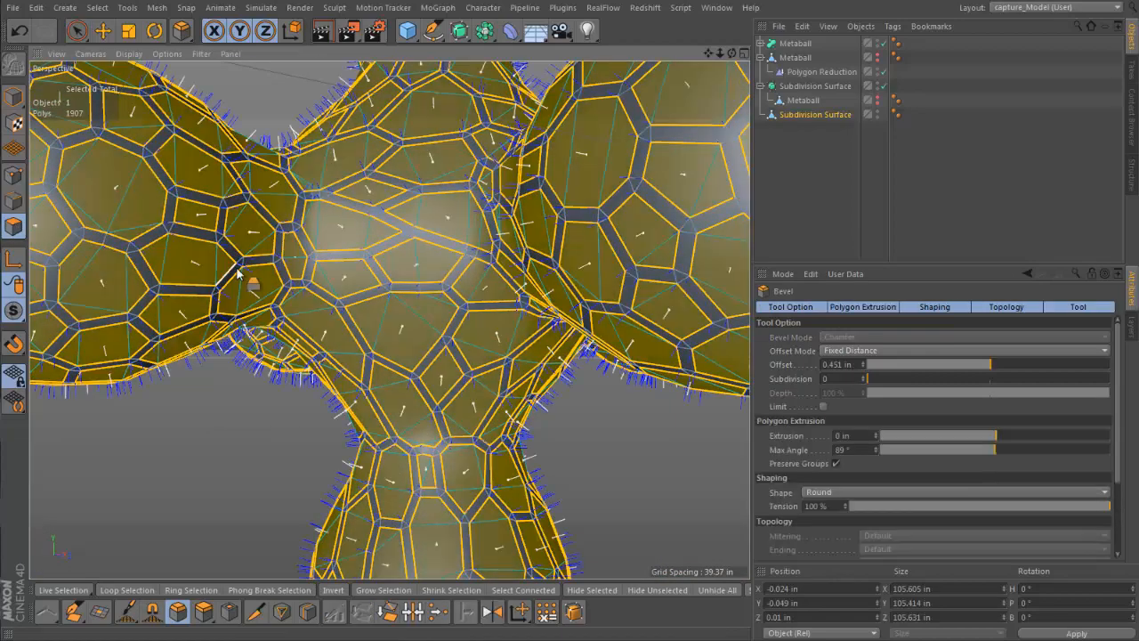
key("Delete")
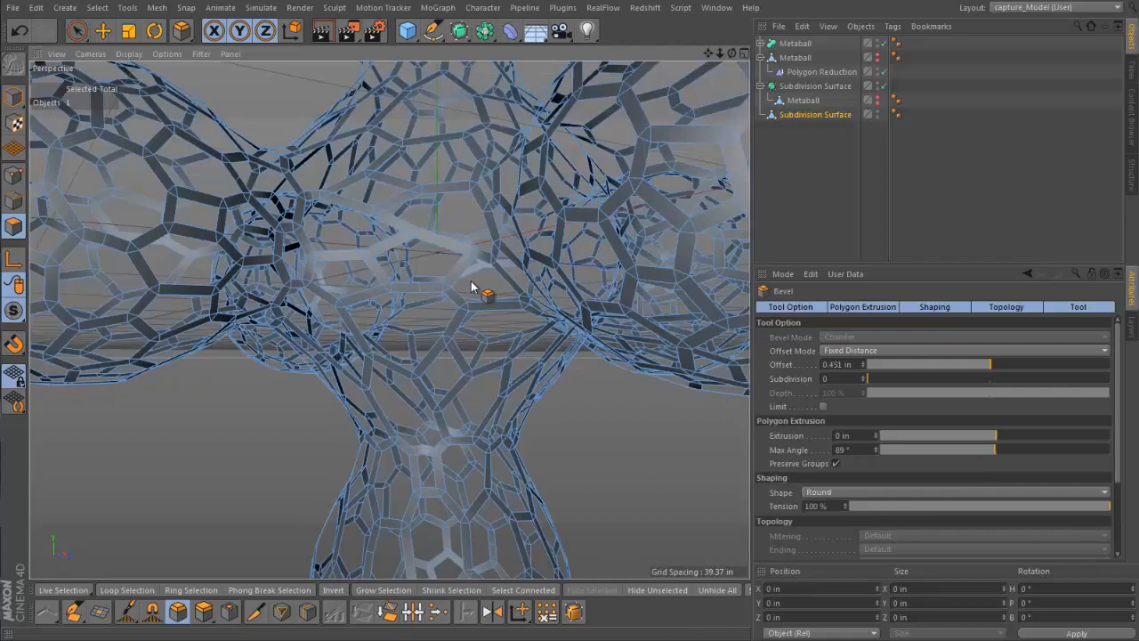
Add a Cloth Surface and make the opened-up Subdivision Surface mesh its child
right_click_drag(472, 282, 444, 261, "alt")
left_click_drag(436, 266, 409, 370, "alt")
right_click_drag(411, 368, 412, 350, "alt")
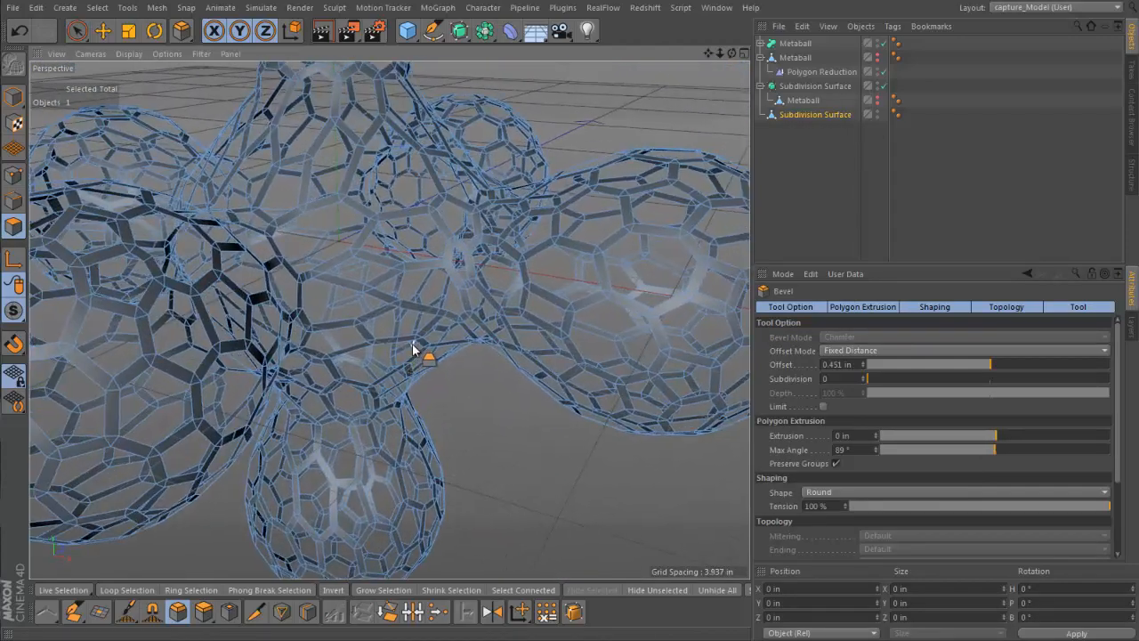
left_click(263, 8)
mouse_move(273, 33)
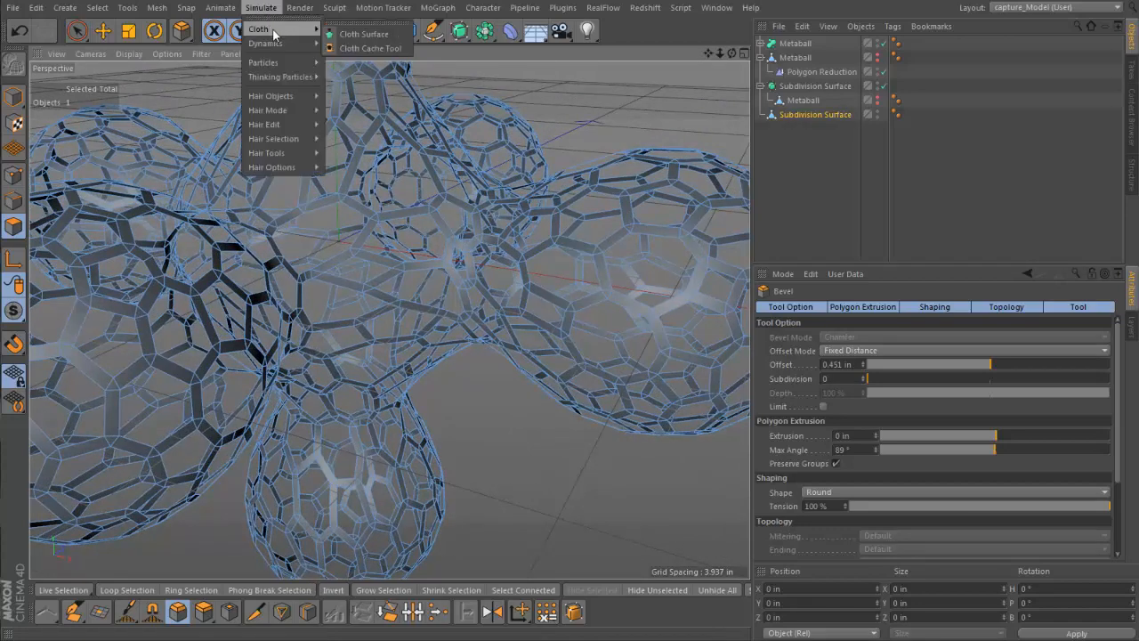
left_click(363, 34)
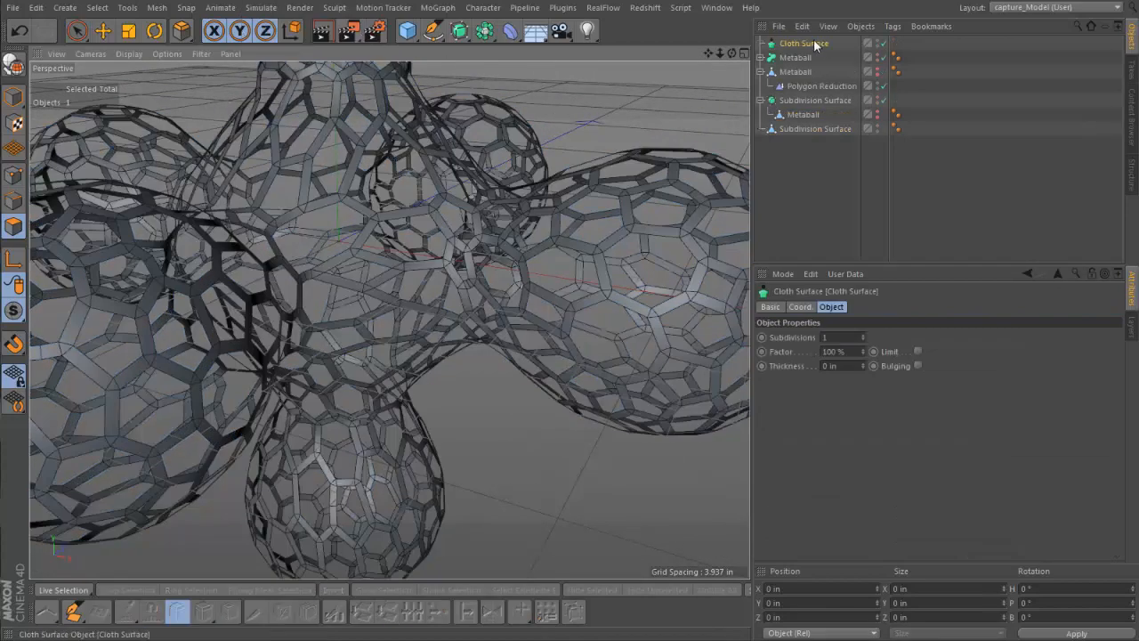
left_click_drag(813, 43, 812, 129)
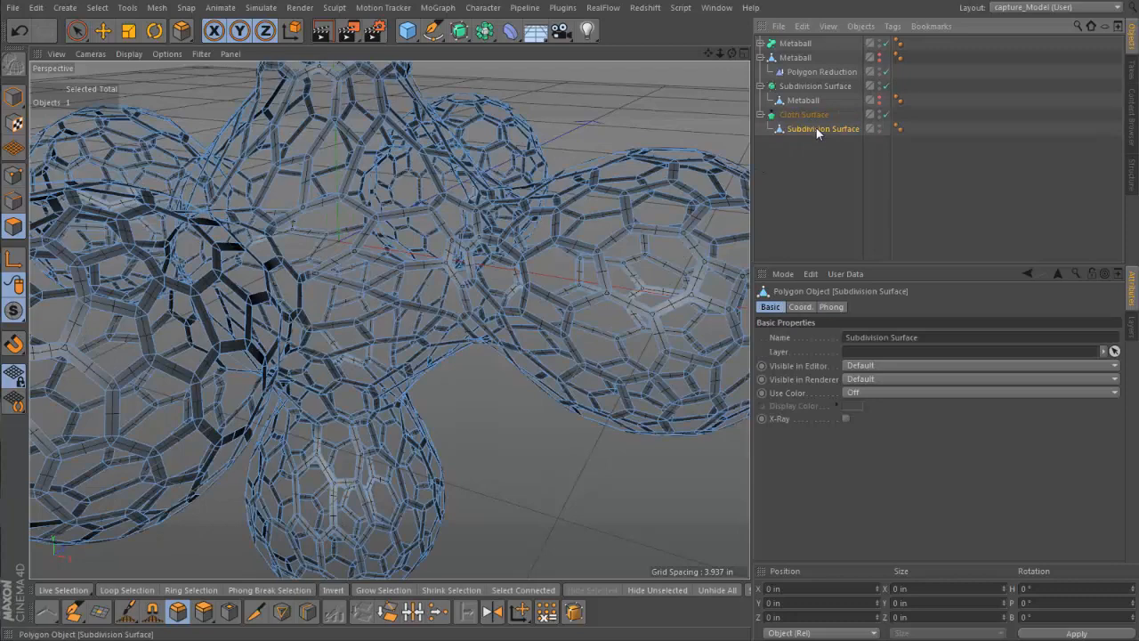
Set the Cloth Surface to 0 subdivisions and a thickness of 2 in
left_click(809, 112)
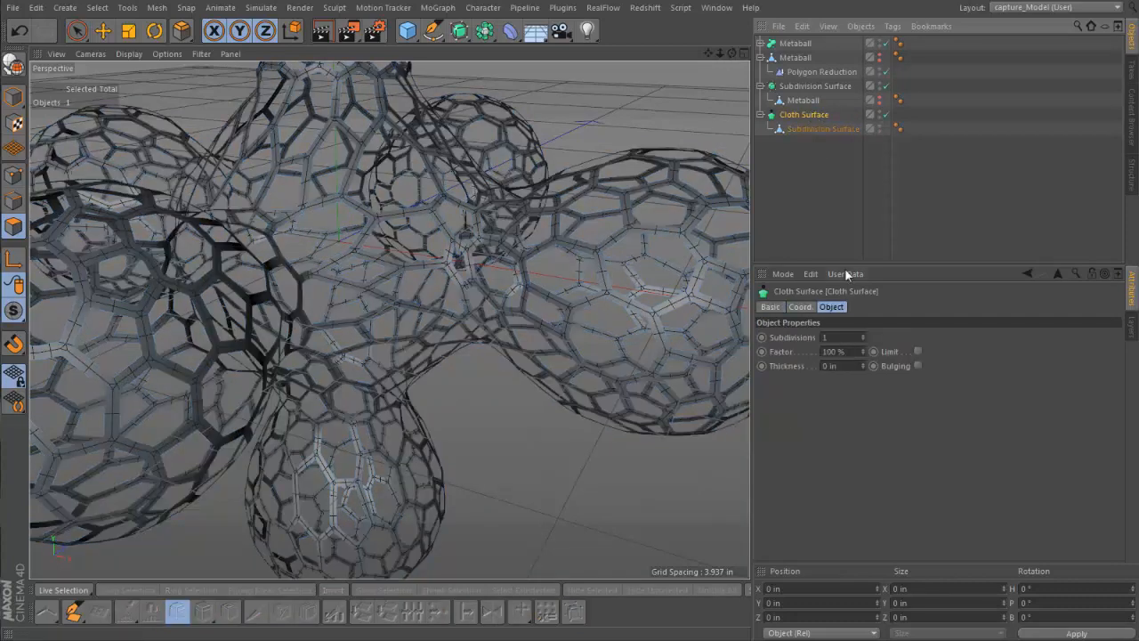
left_click(861, 338)
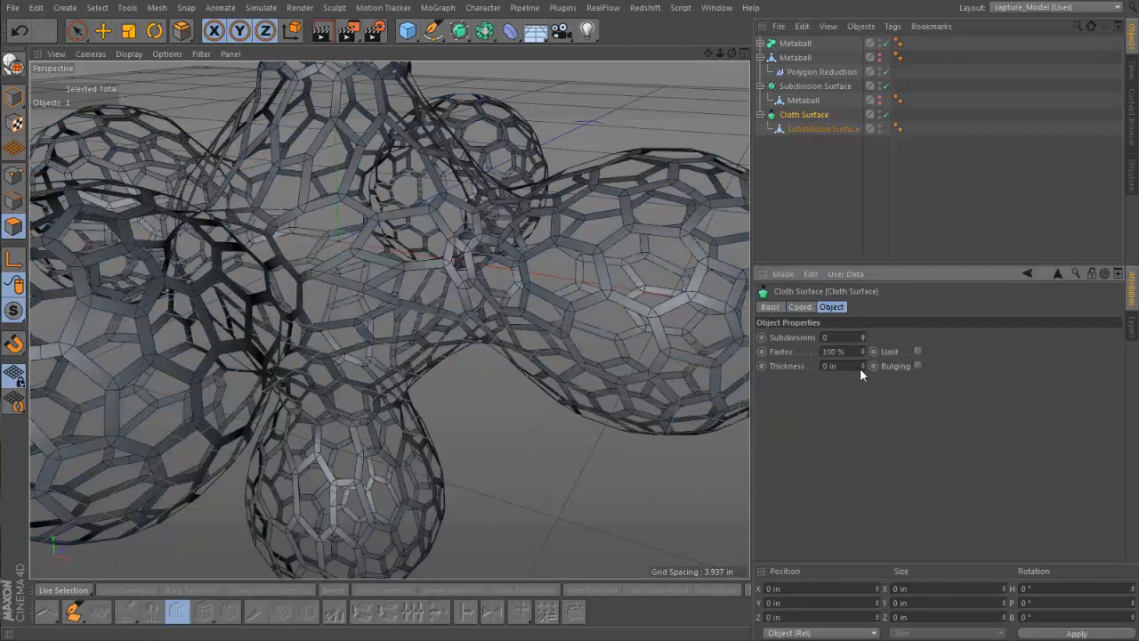
left_click(861, 363)
left_click(861, 363)
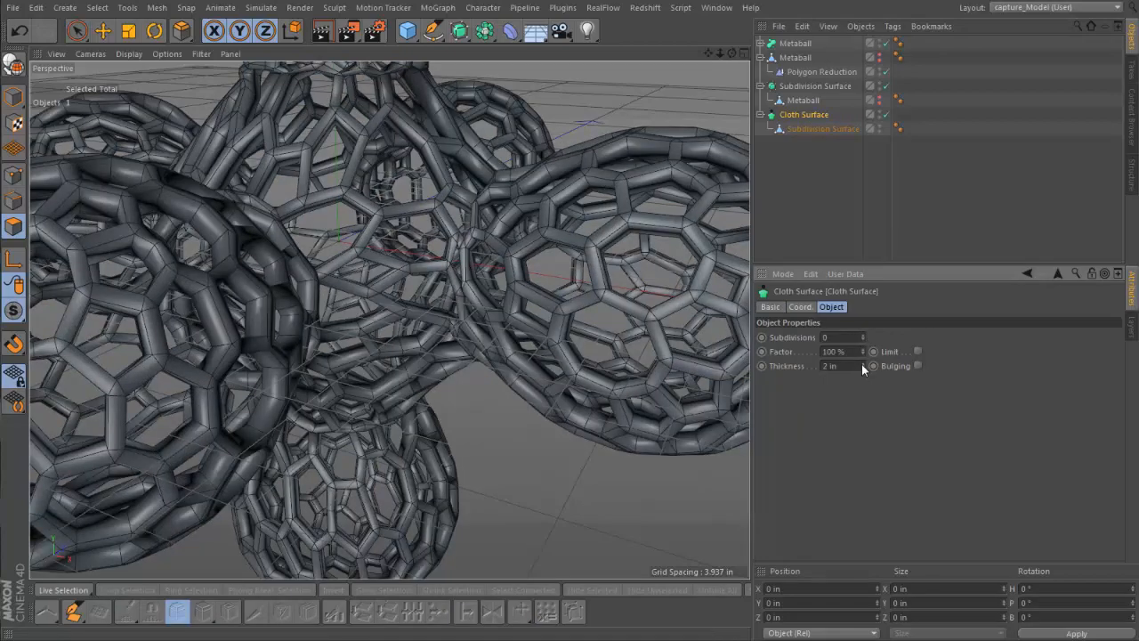
Add a Subdivision Surface generator for smoothing the thickened metaball lattice
left_click_drag(516, 407, 433, 289, "alt")
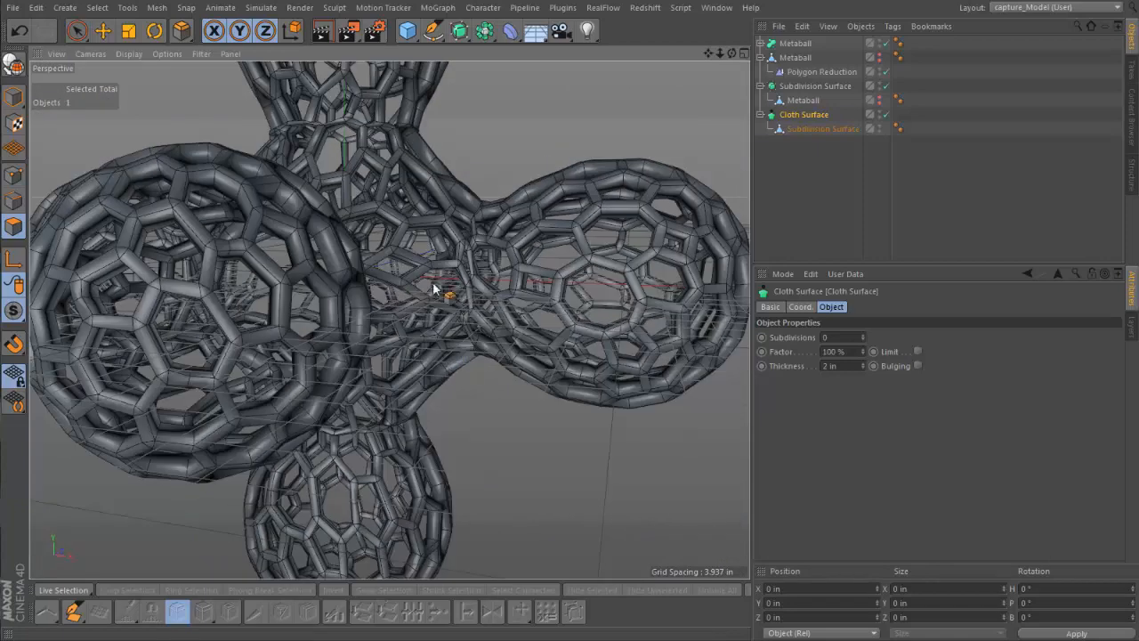
left_click(459, 30)
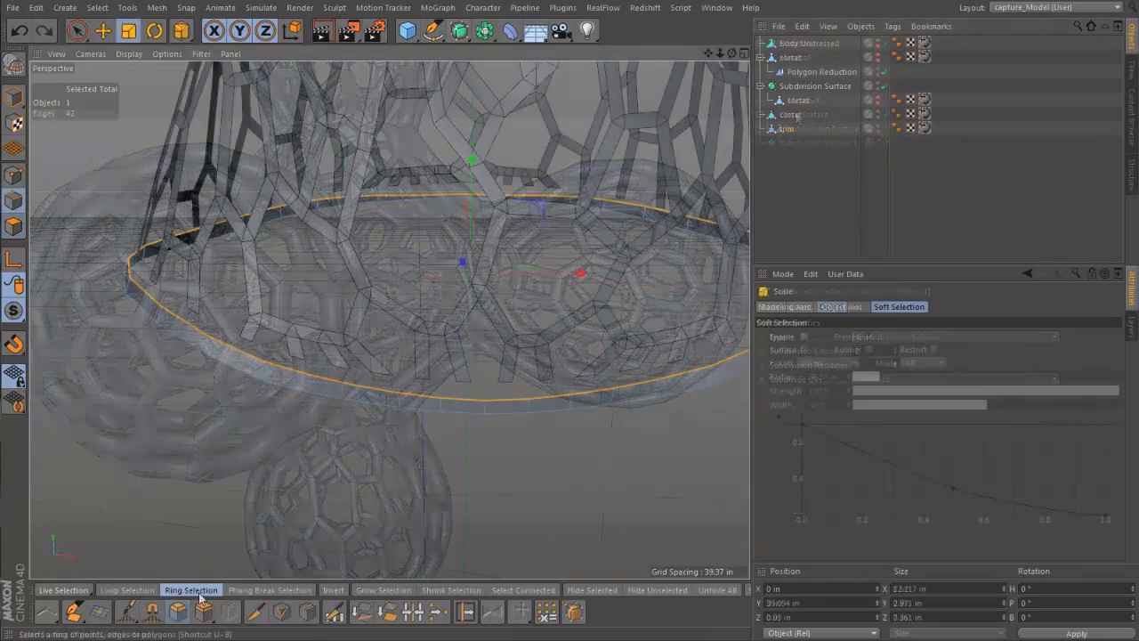
Ring-select the crosswise edges around the trim band and activate the Edge Cut tool
left_click(191, 590)
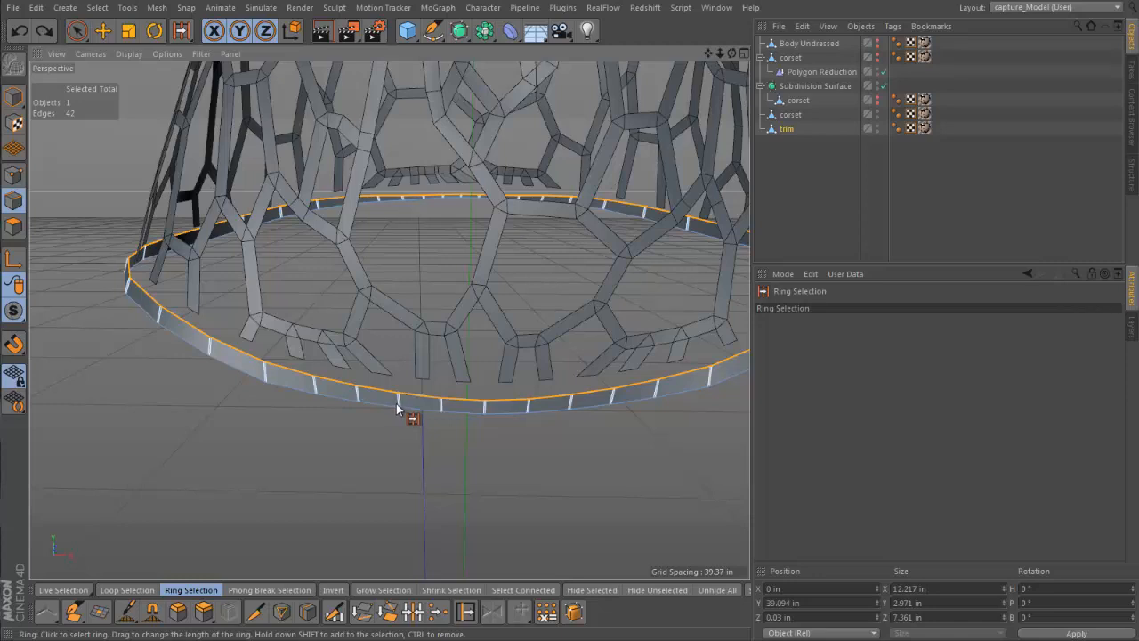
left_click(399, 408)
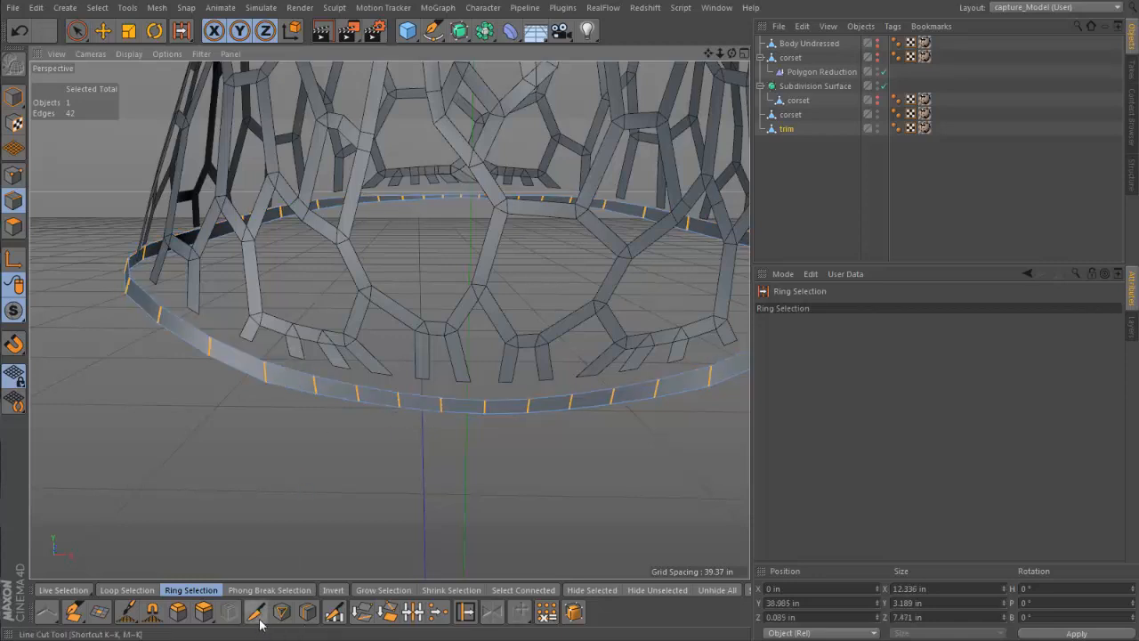
left_click(333, 611)
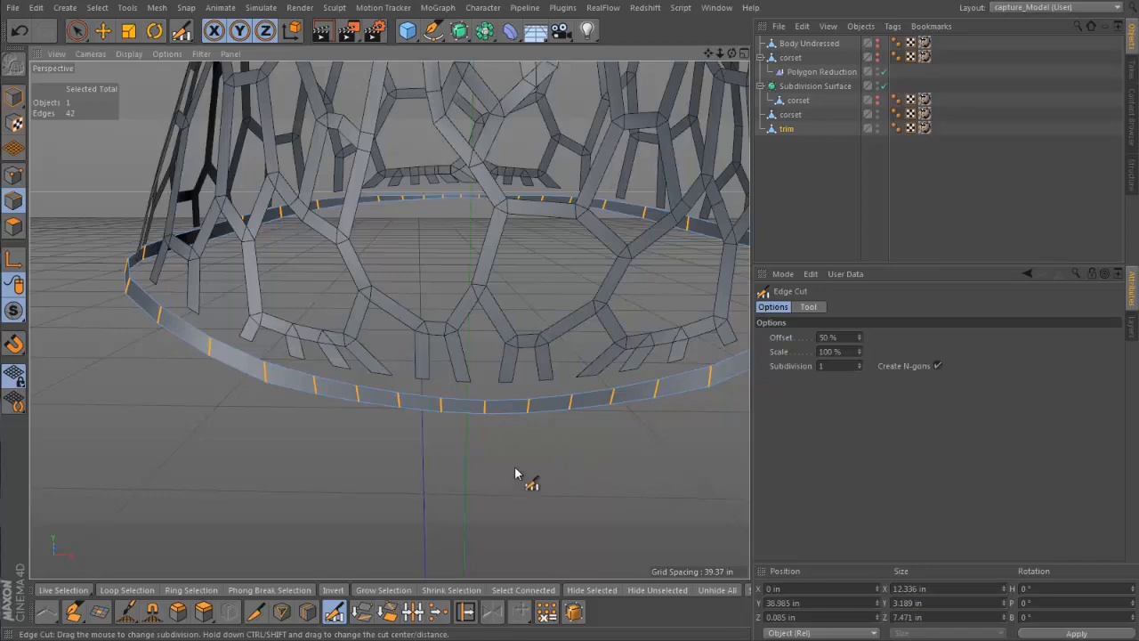
scroll(514, 472, "down", 5)
scroll(496, 496, "up", 8)
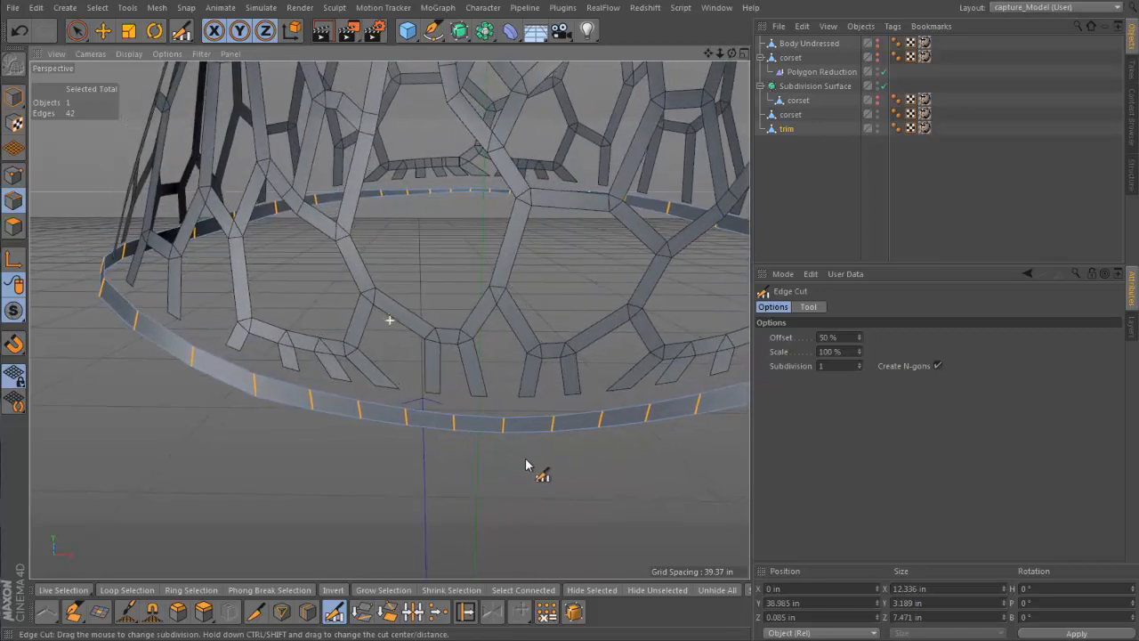
scroll(526, 465, "up", 3)
scroll(534, 435, "down", 5)
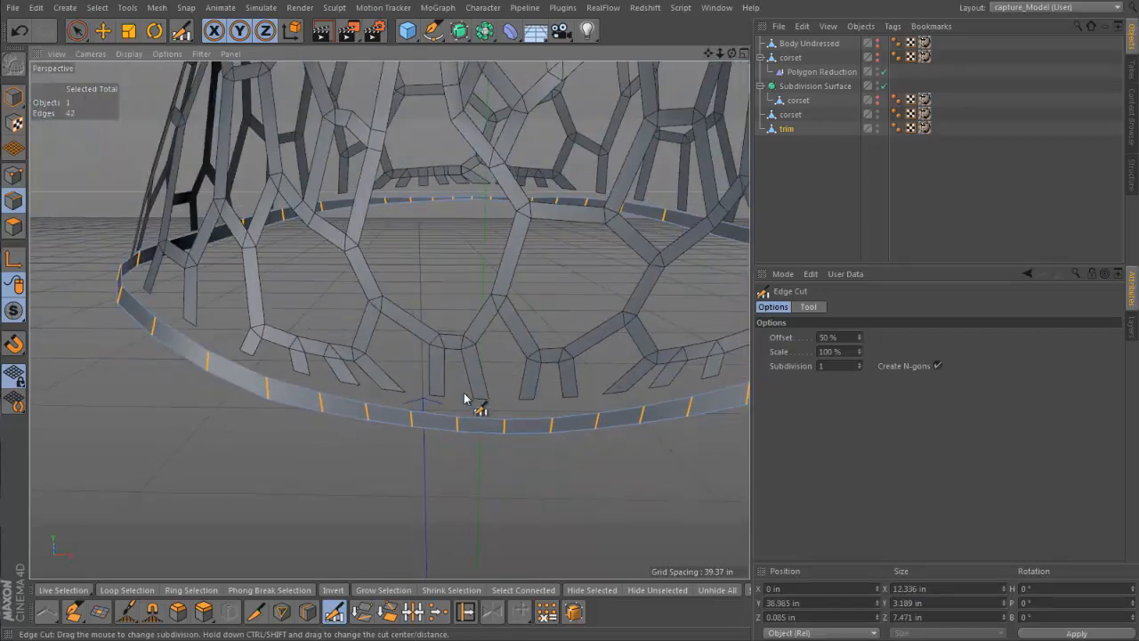
scroll(452, 415, "down", 2)
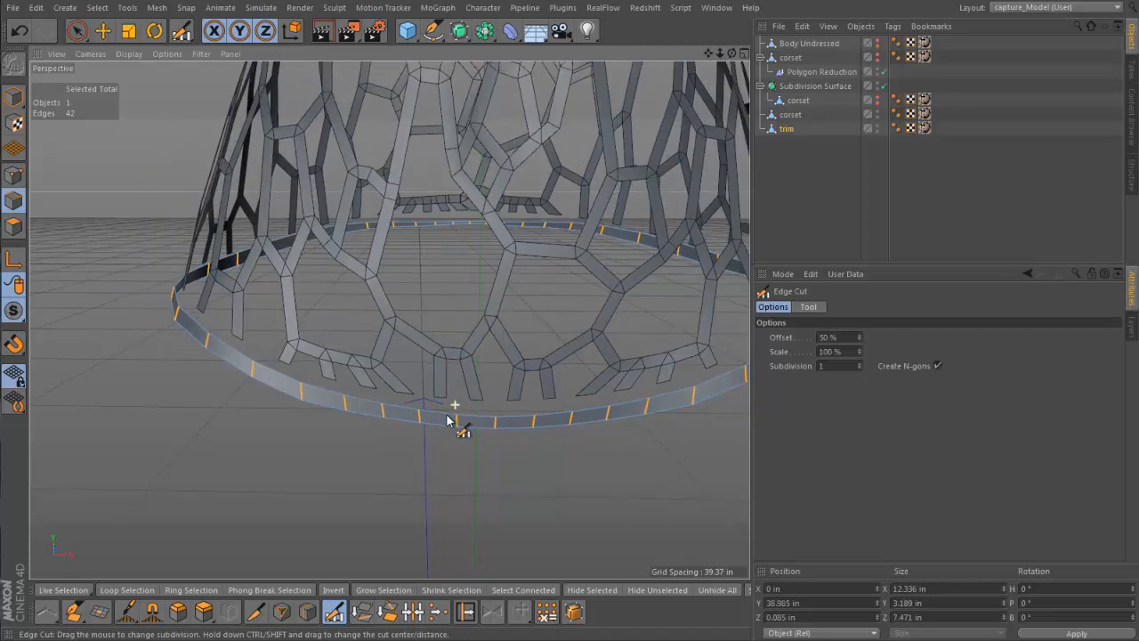
Activate the Polygon Pen, then merge the visible corset lattice and trim with Connect Objects + Delete, naming the result "Corset. mesh"
left_click(74, 611)
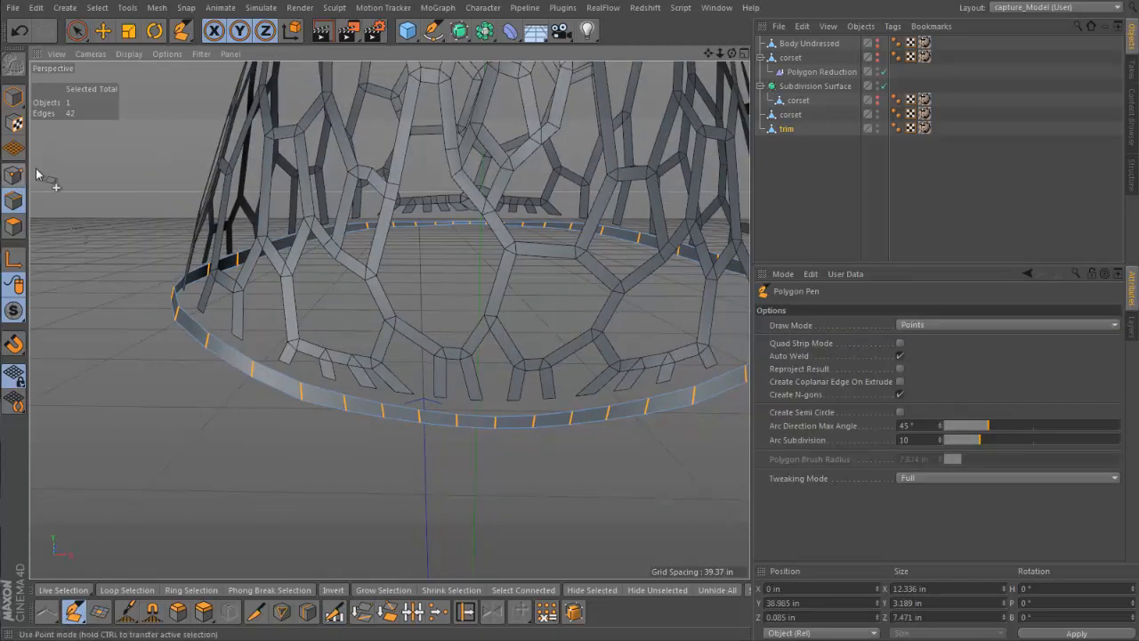
left_click(796, 116)
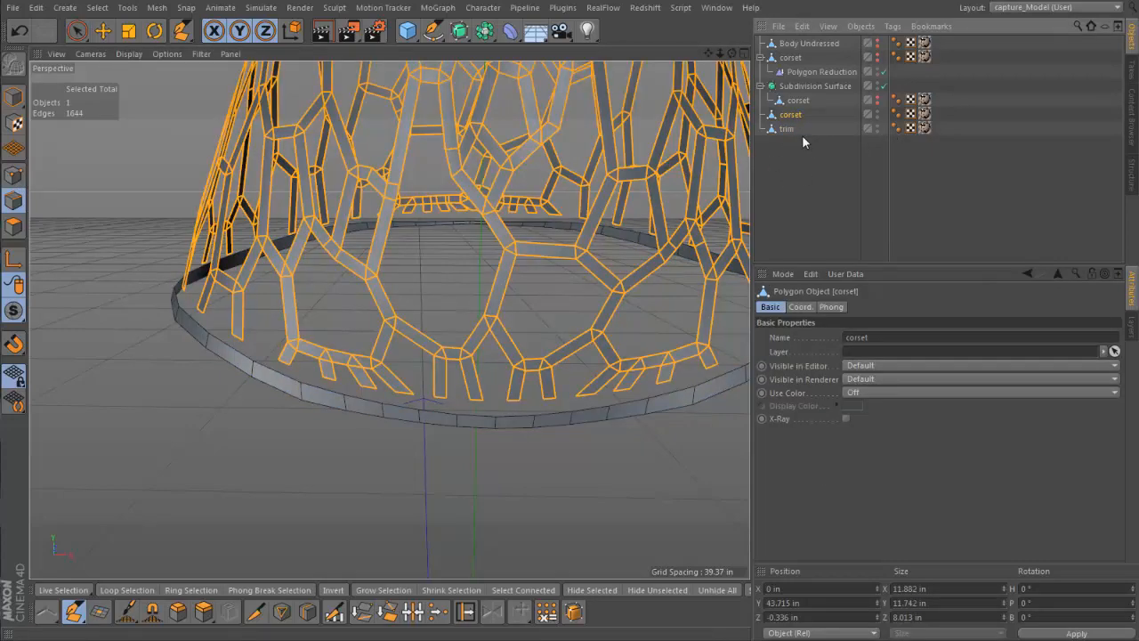
left_click(787, 129, "ctrl")
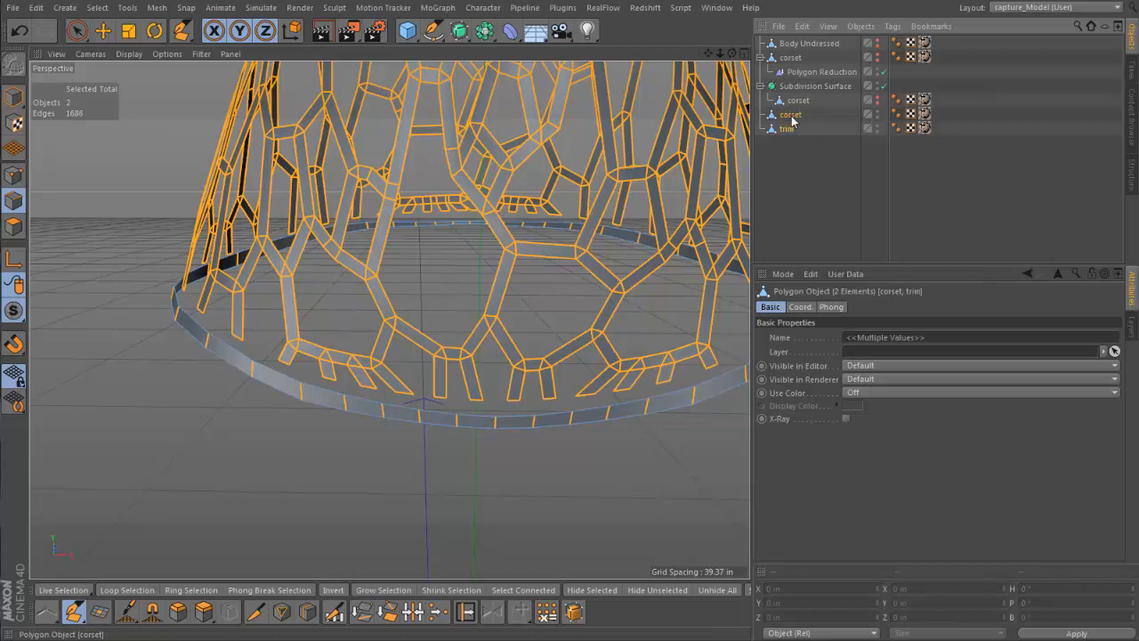
right_click(793, 119)
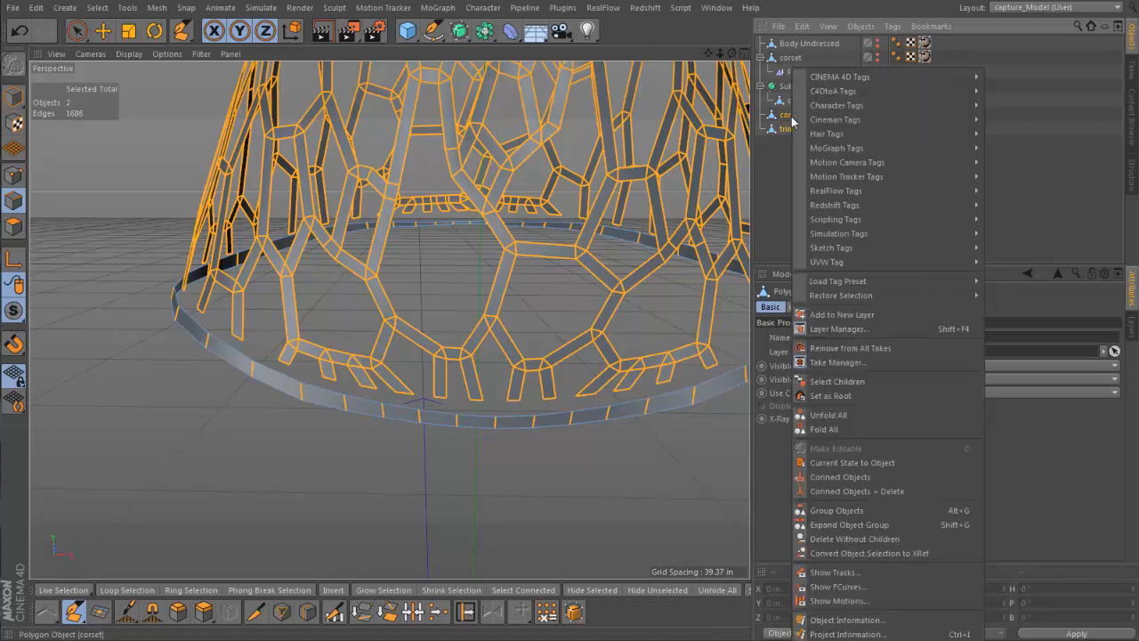
left_click(862, 492)
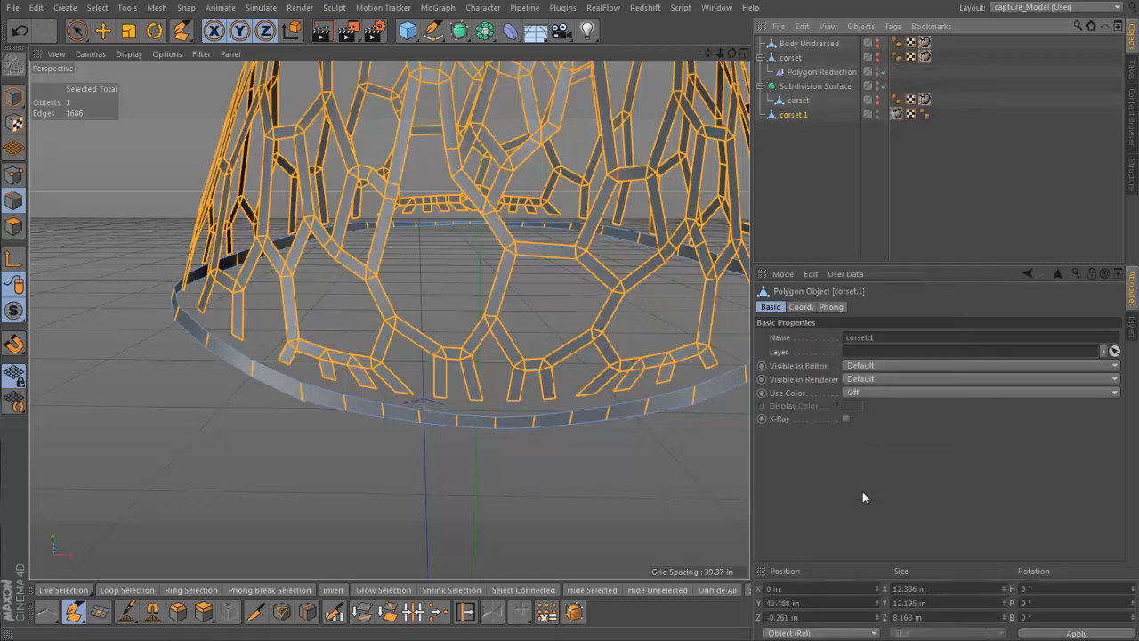
double_click(791, 116)
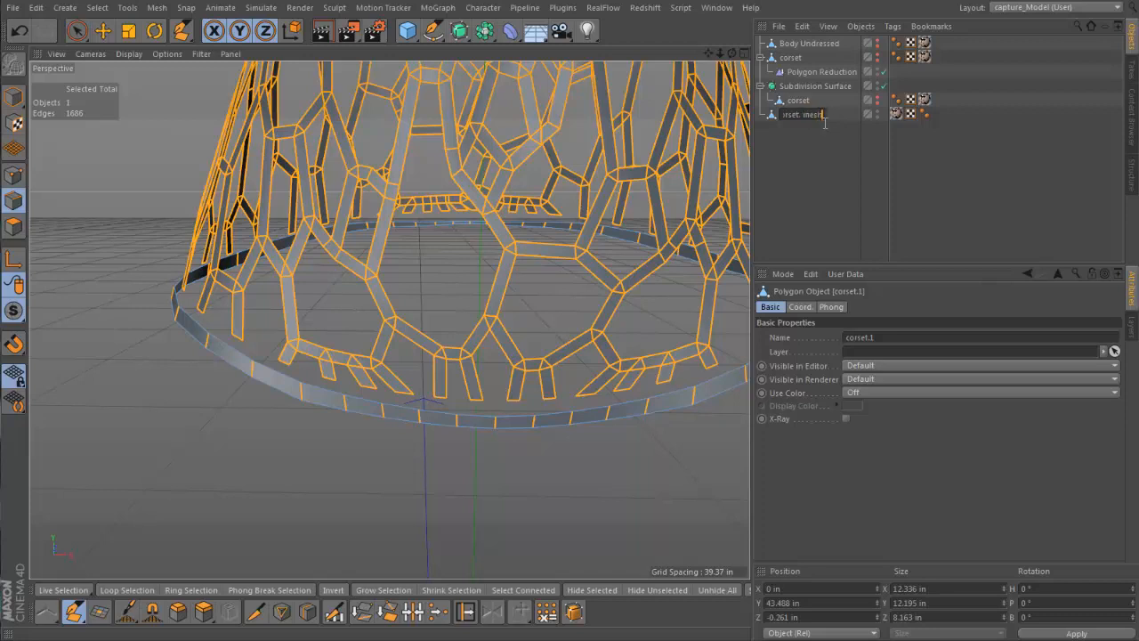
key("Return")
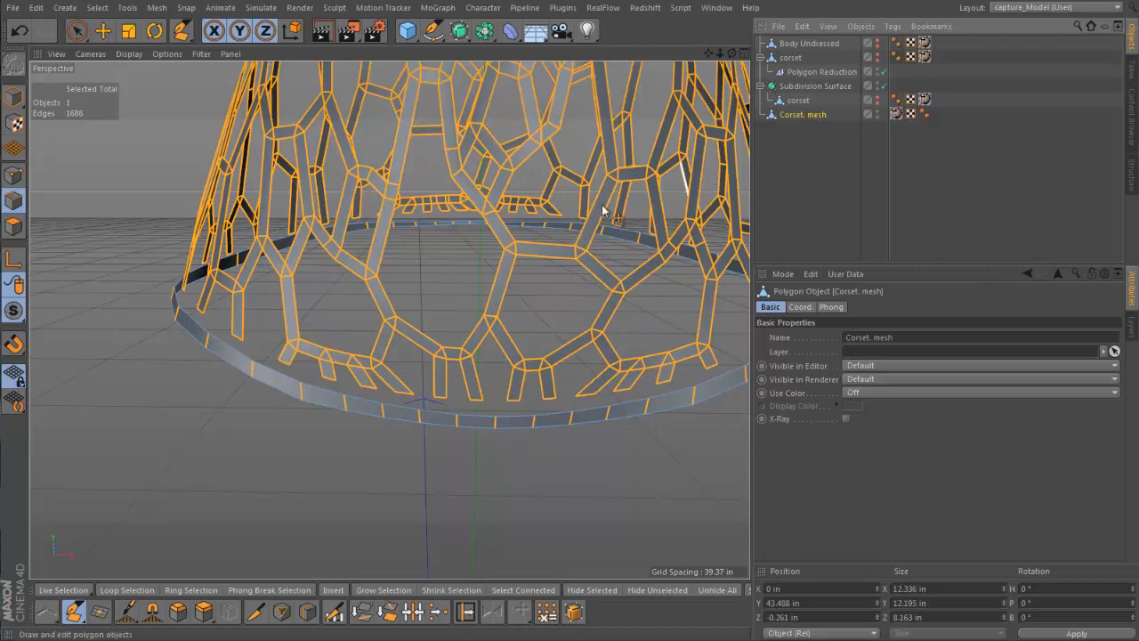
scroll(507, 223, "up", 4)
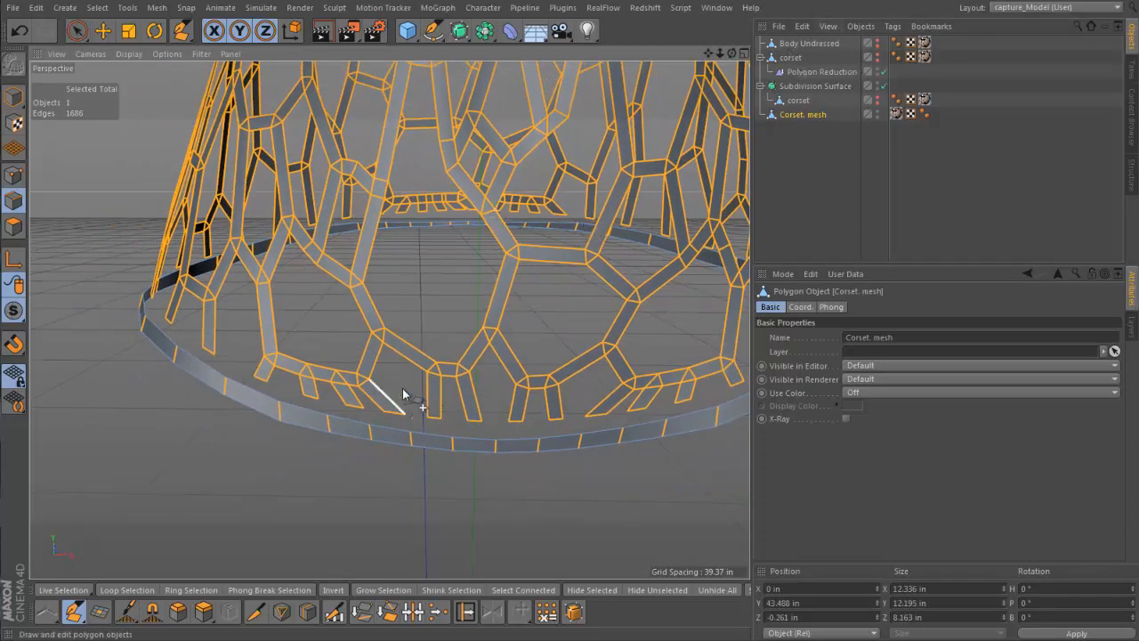
scroll(405, 391, "up", 2)
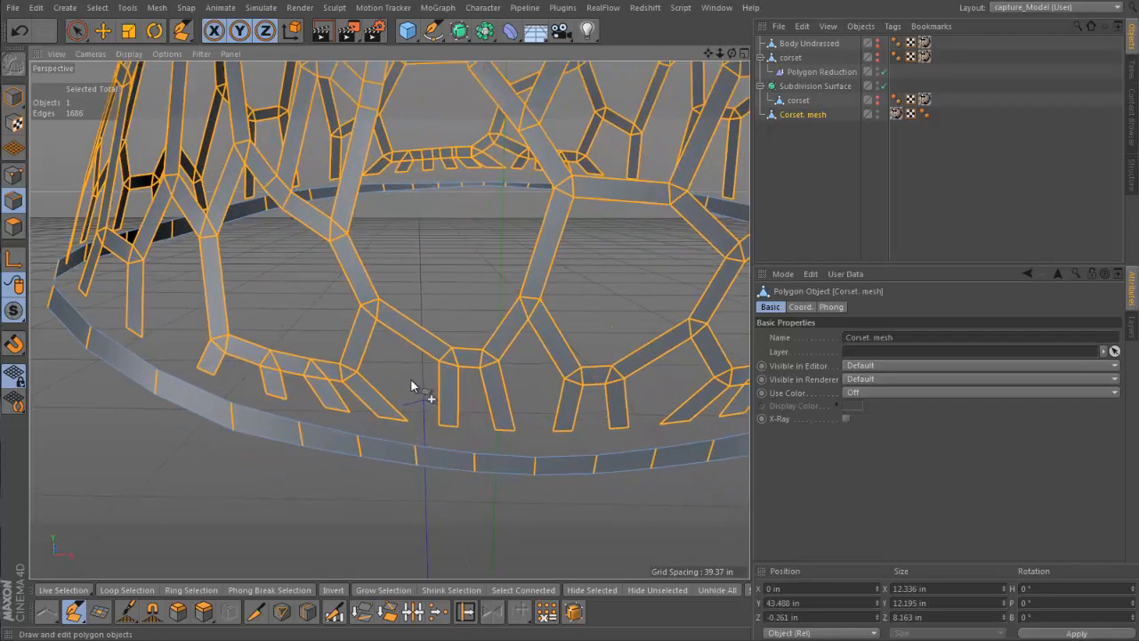
key("space")
left_click(227, 487)
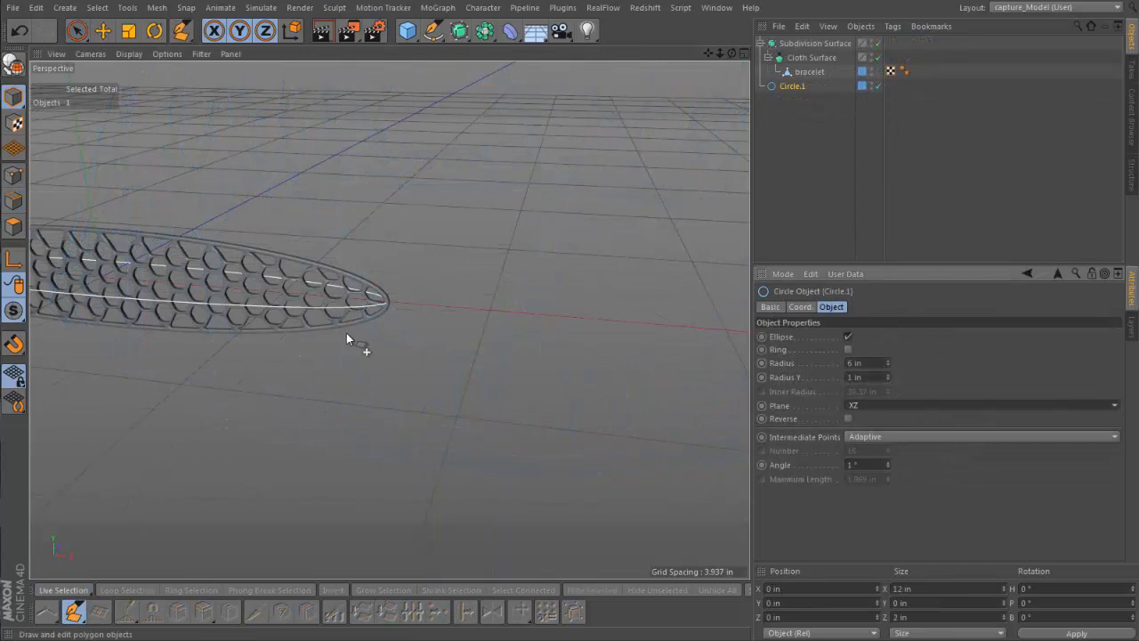
Set the horizontal radius of the Circle.1 ellipse spline to 3 in
mouse_move(332, 330)
left_mouse_down("alt")
mouse_move(335, 414)
mouse_move(324, 425)
left_mouse_up("alt")
middle_click_drag(312, 388, 558, 417, "alt")
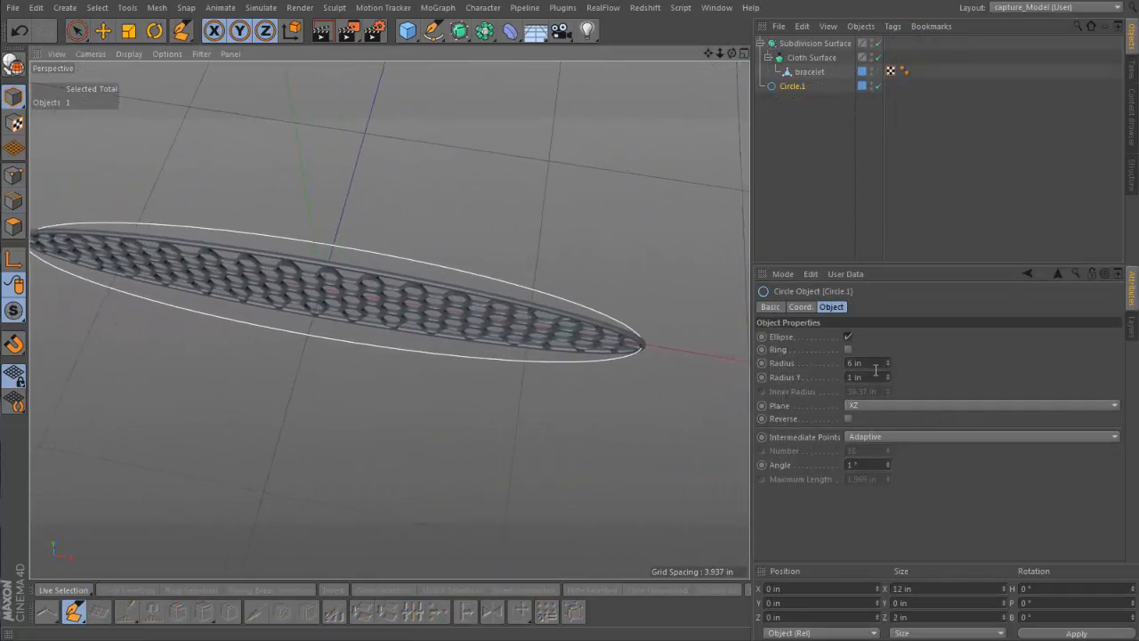
left_click(870, 365)
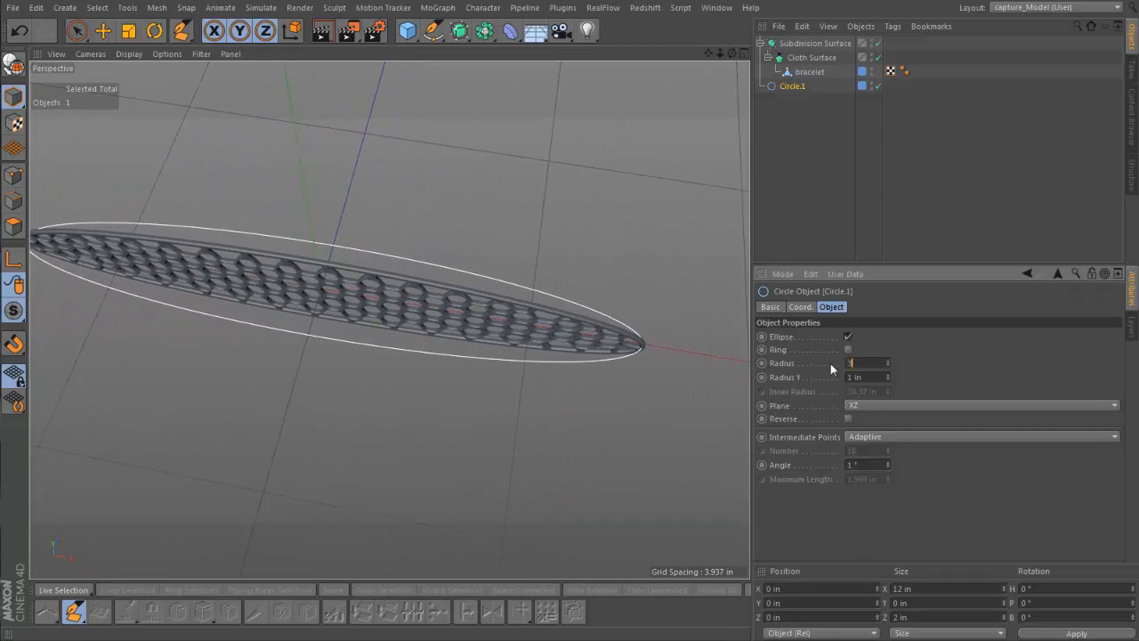
type("3")
key("Return")
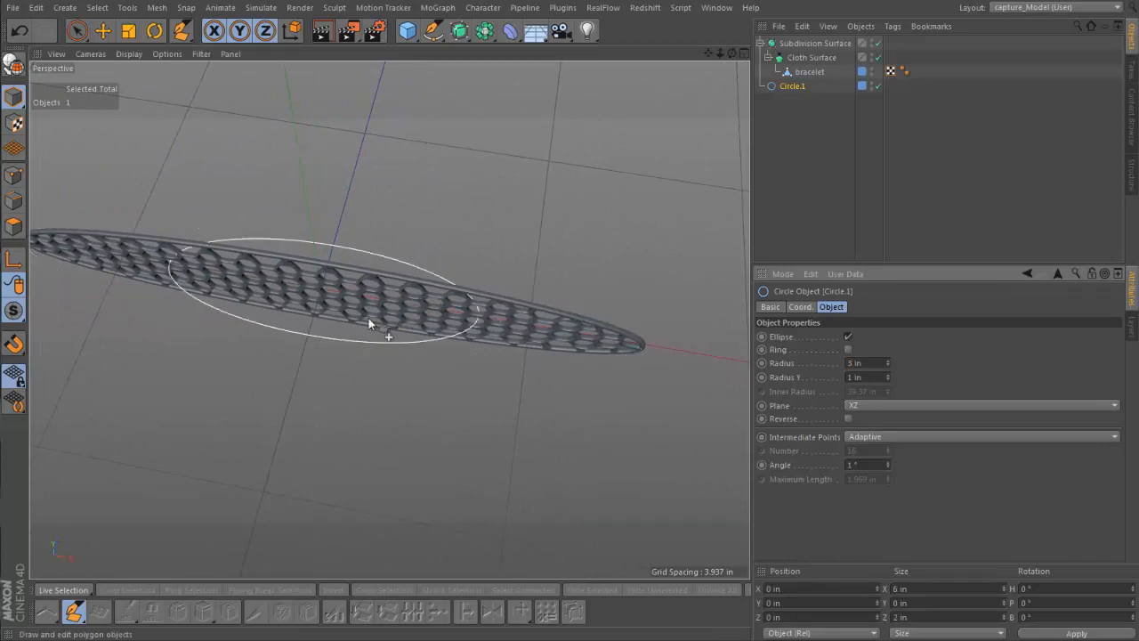
Reduce the horizontal radius of the Circle.1 ellipse spline to 2.5 in
left_click_drag(368, 320, 340, 323, "alt")
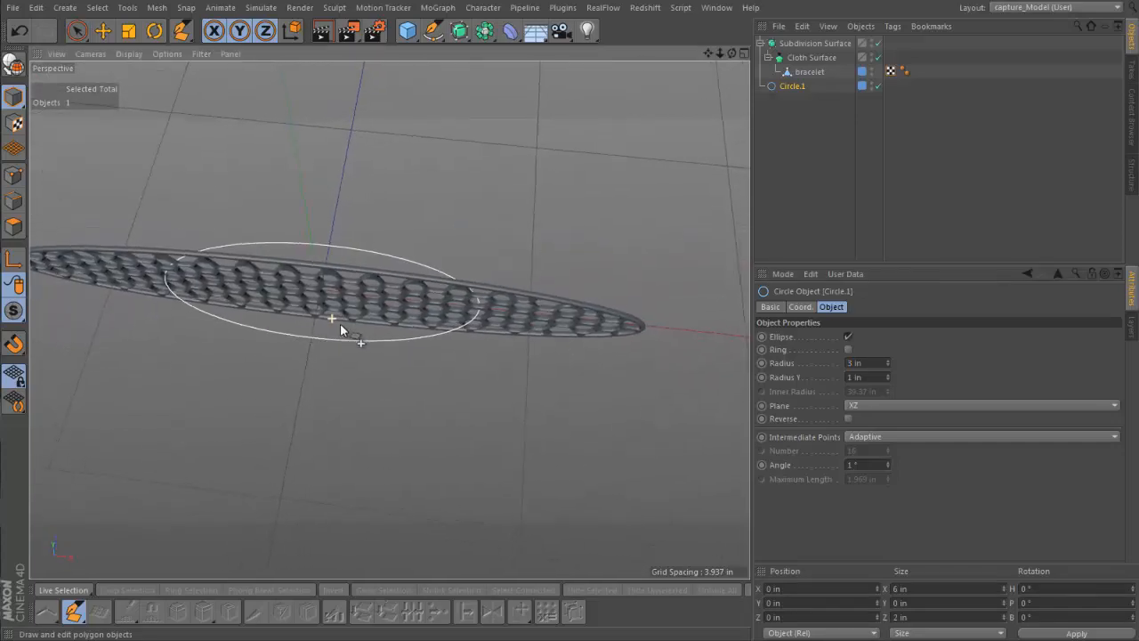
left_click(872, 364)
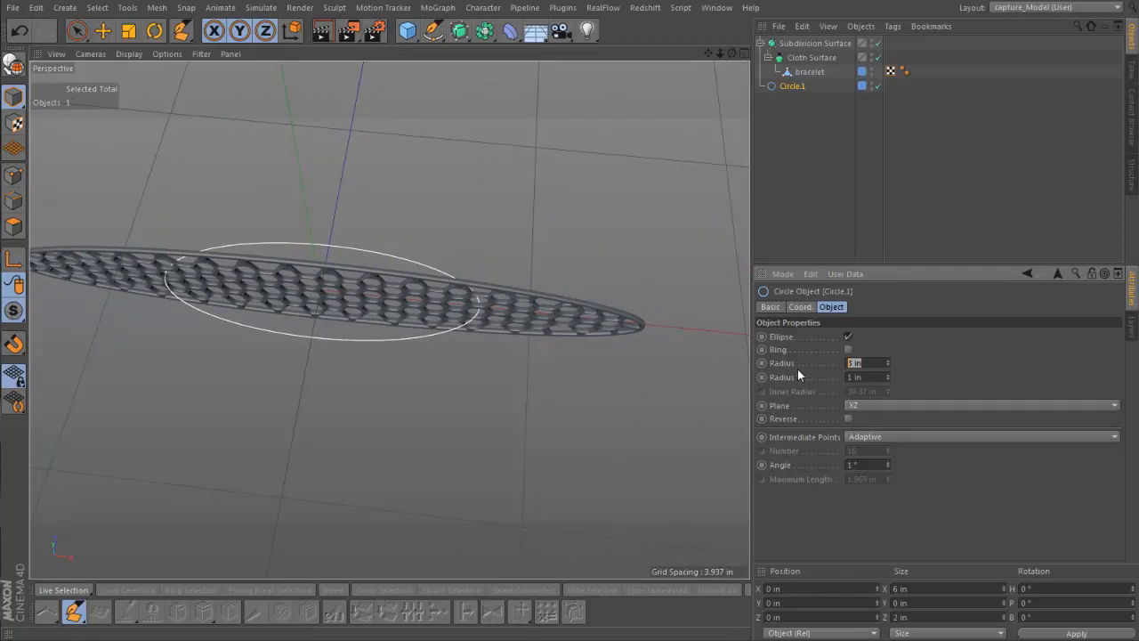
type("2.5")
key("Return")
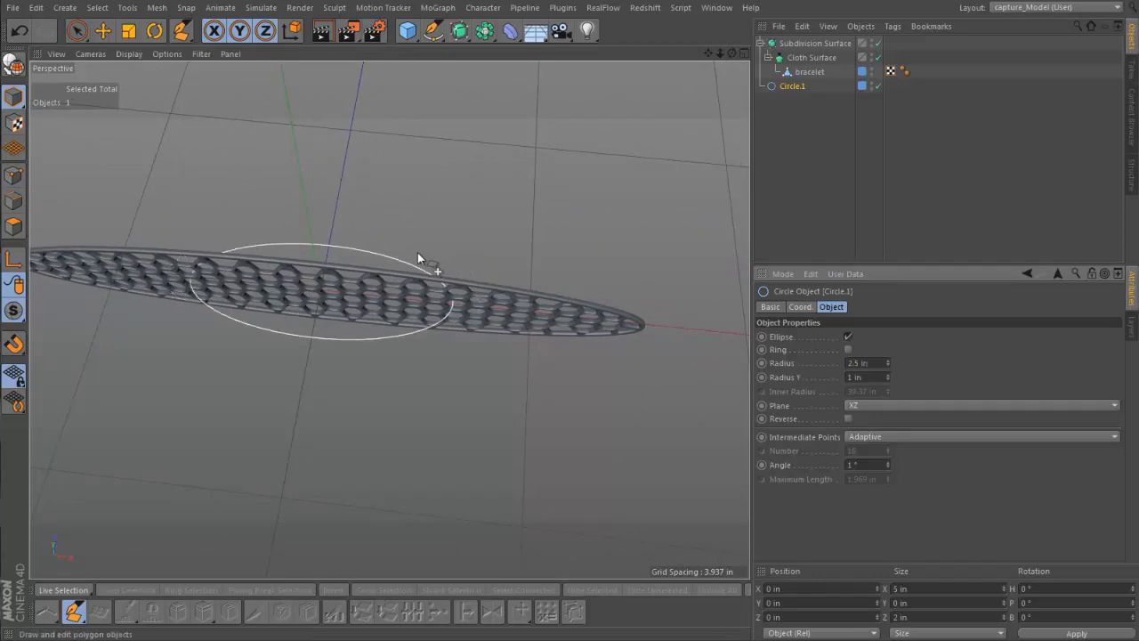
Add a Spline Wrap deformer as a child of the bracelet mesh and assign Circle.1 as its spline
left_click_drag(417, 252, 392, 199, "alt")
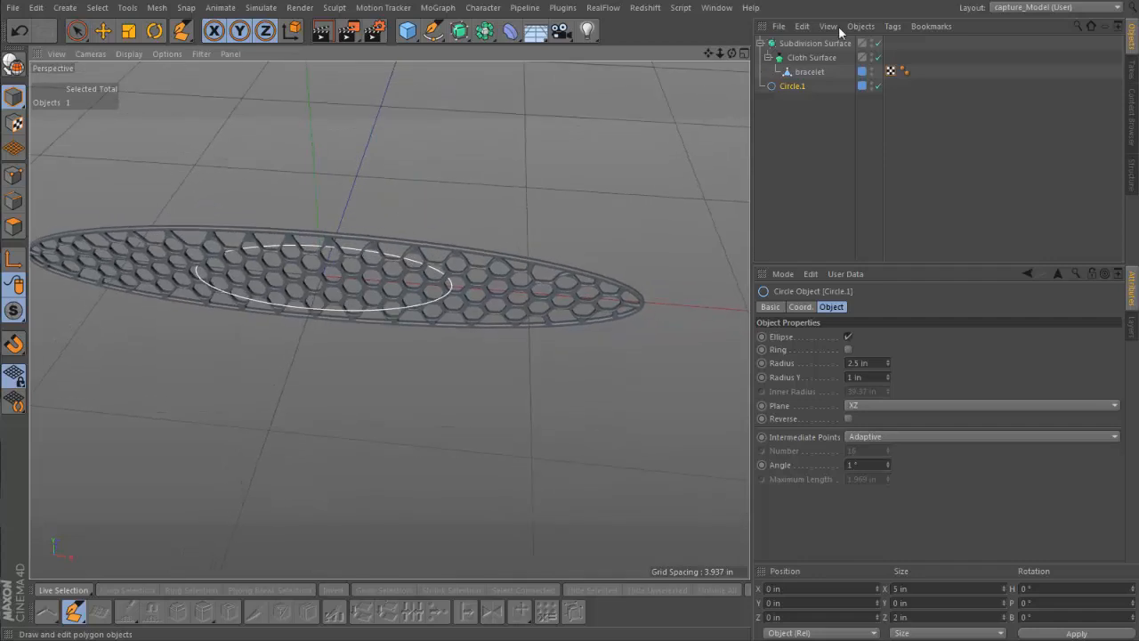
left_click(810, 72)
left_click(512, 33)
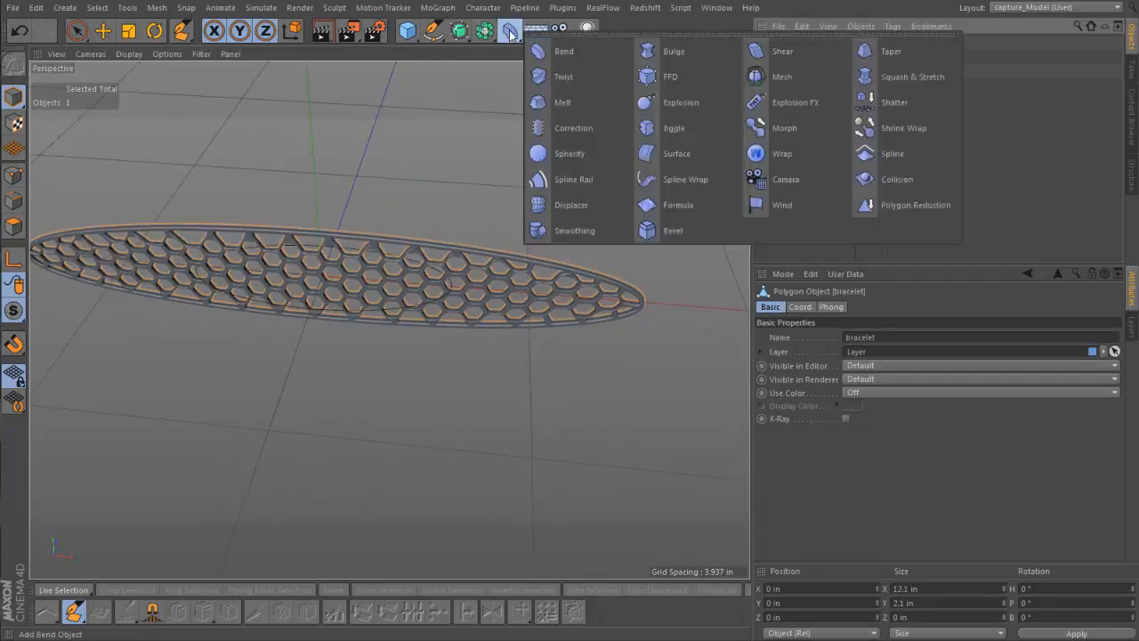
left_click(690, 181)
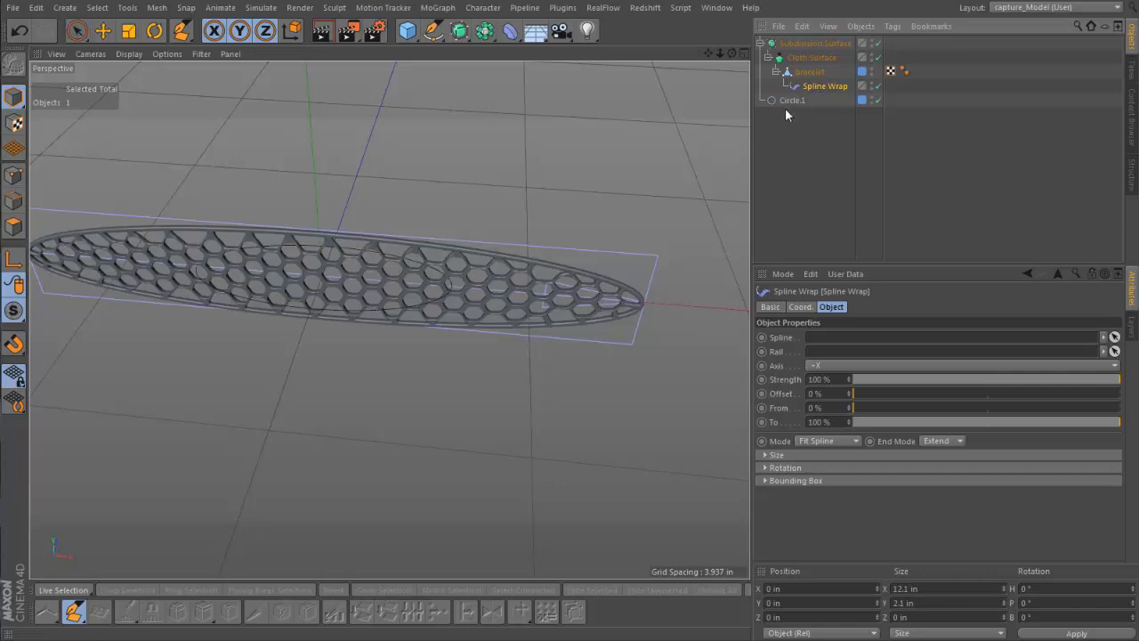
left_click_drag(790, 100, 837, 343)
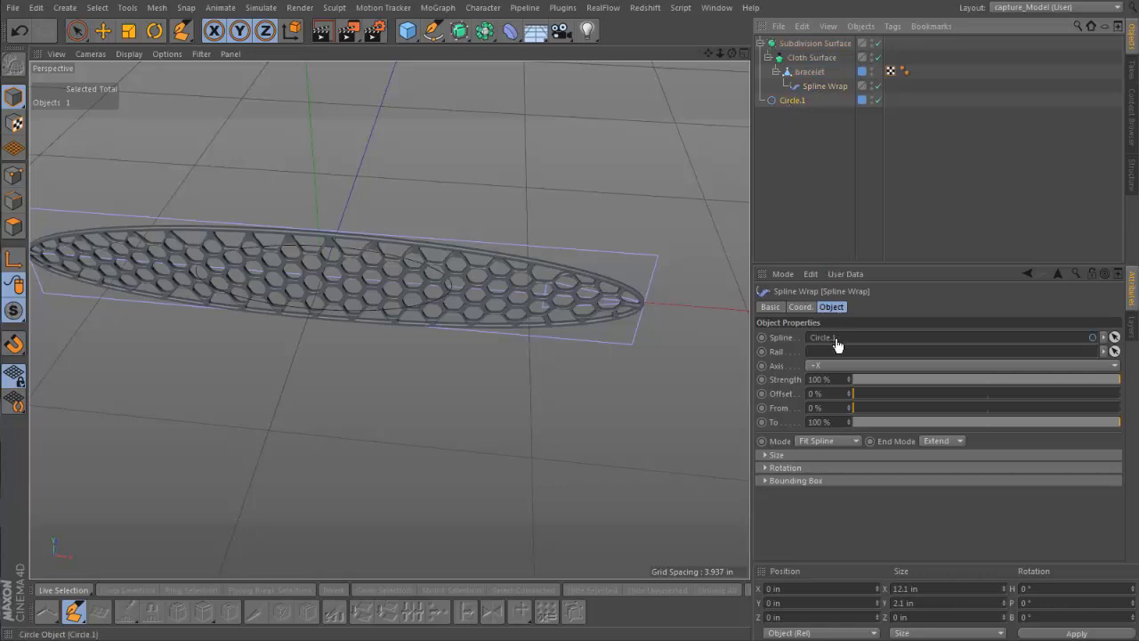
left_click_drag(391, 320, 364, 325, "alt")
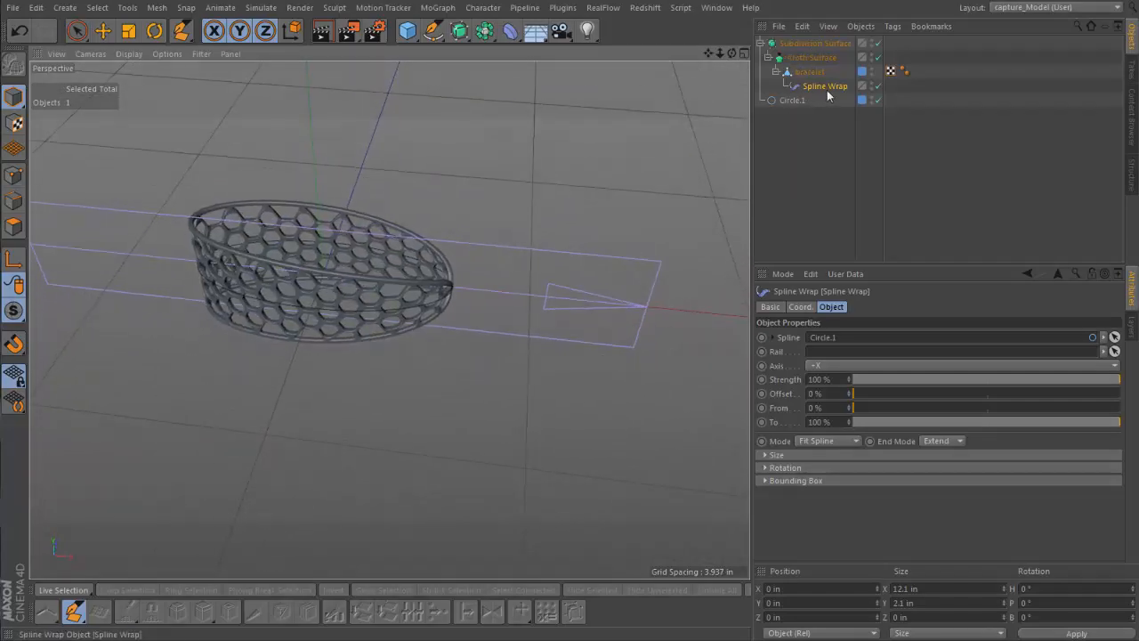